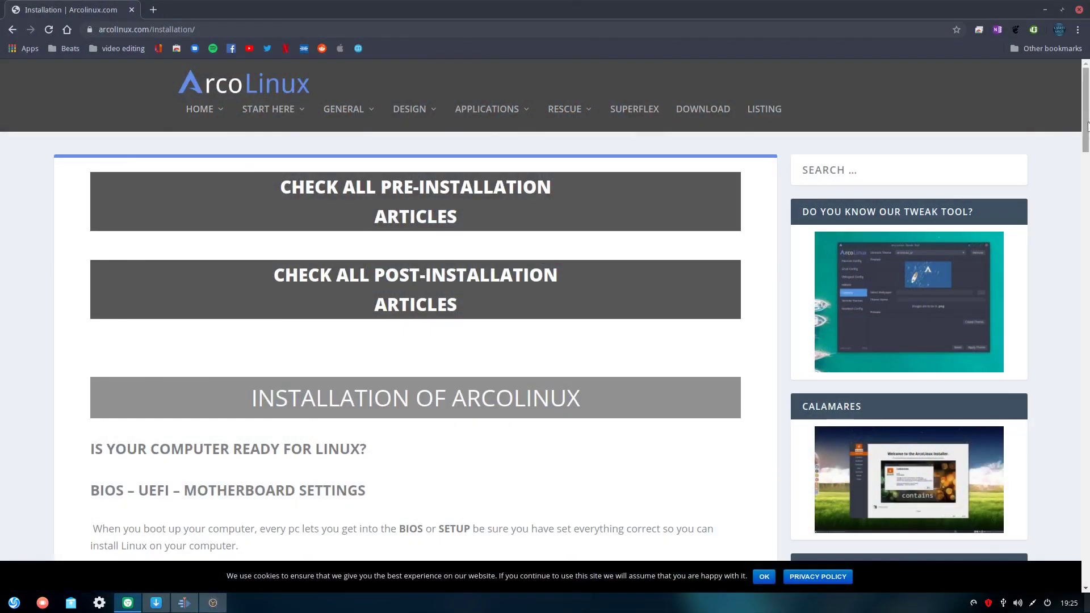
Open the START HERE > Post-installation guide page, then launch Calamares from the Welcome App.
left_click_drag(1086, 122, 1057, 542)
left_click(287, 212)
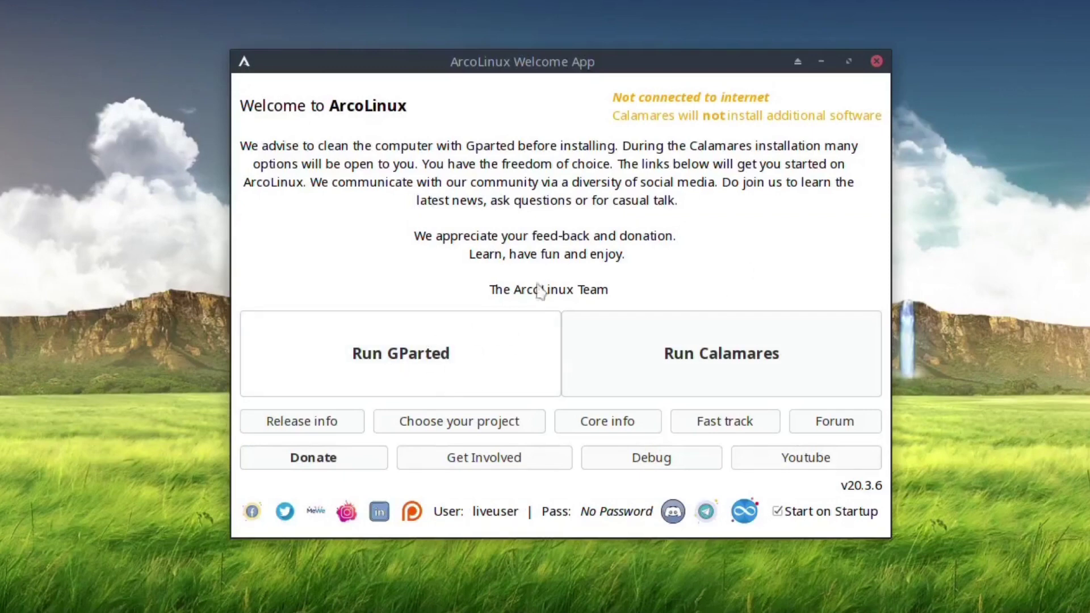
left_click(731, 351)
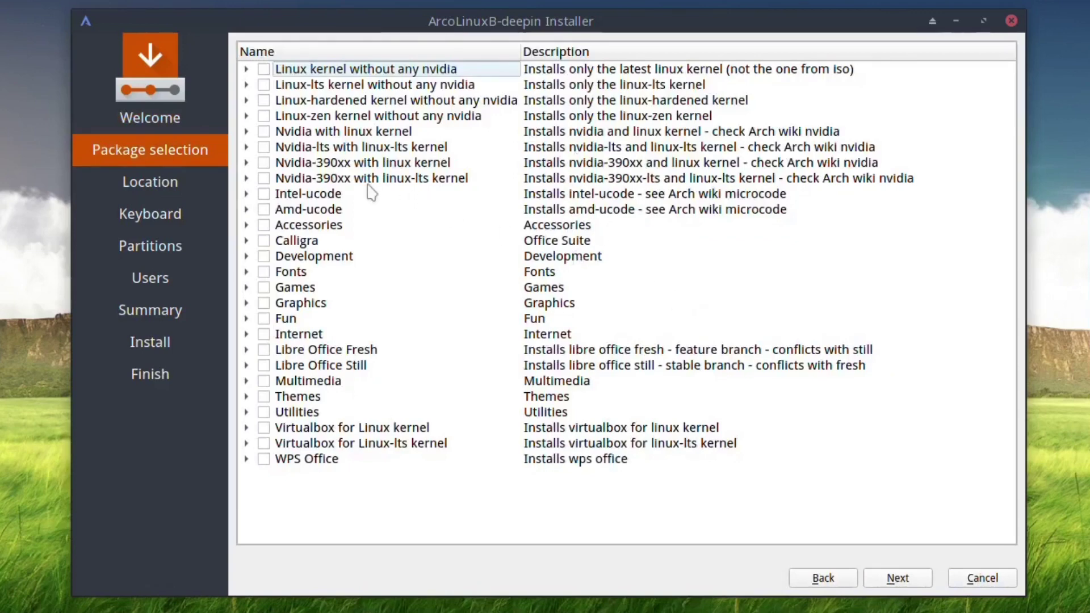
Tick Intel-ucode, plus gimp, inkscape and ristretto under Graphics.
left_click(263, 194)
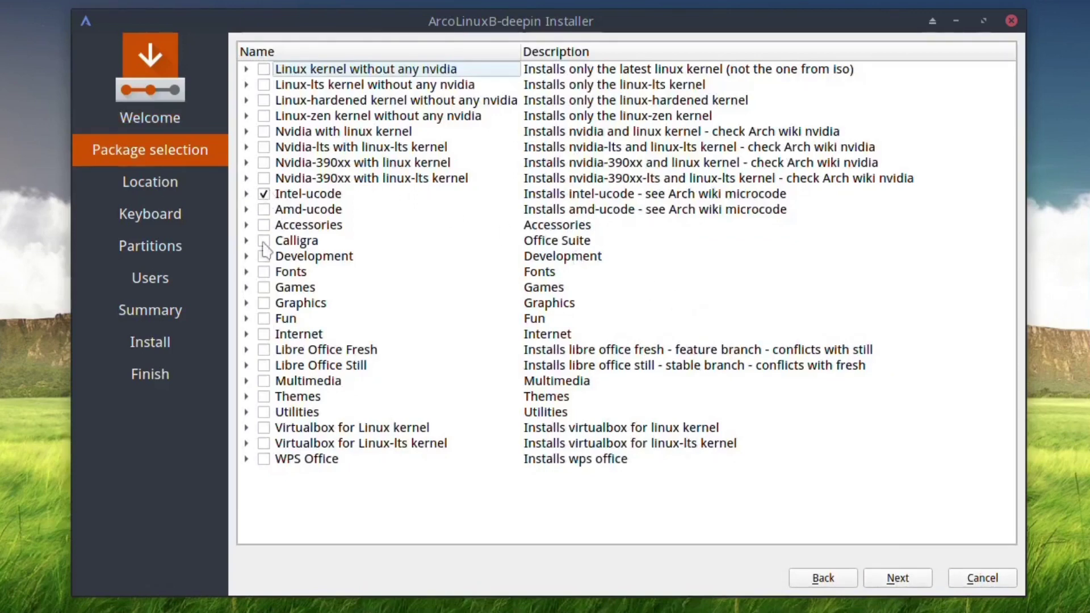
left_click(246, 303)
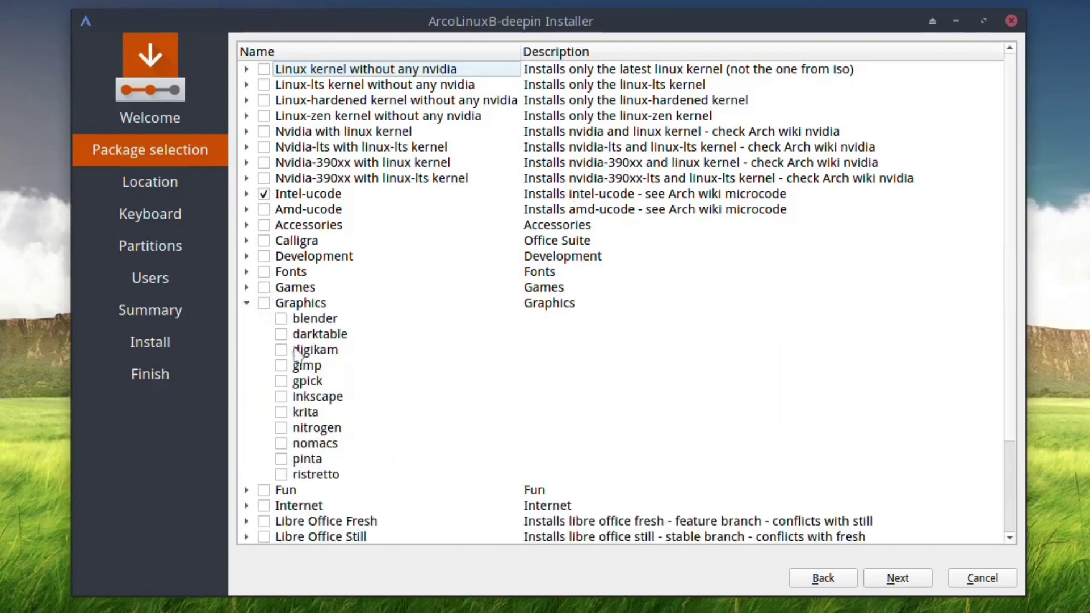
left_click(282, 366)
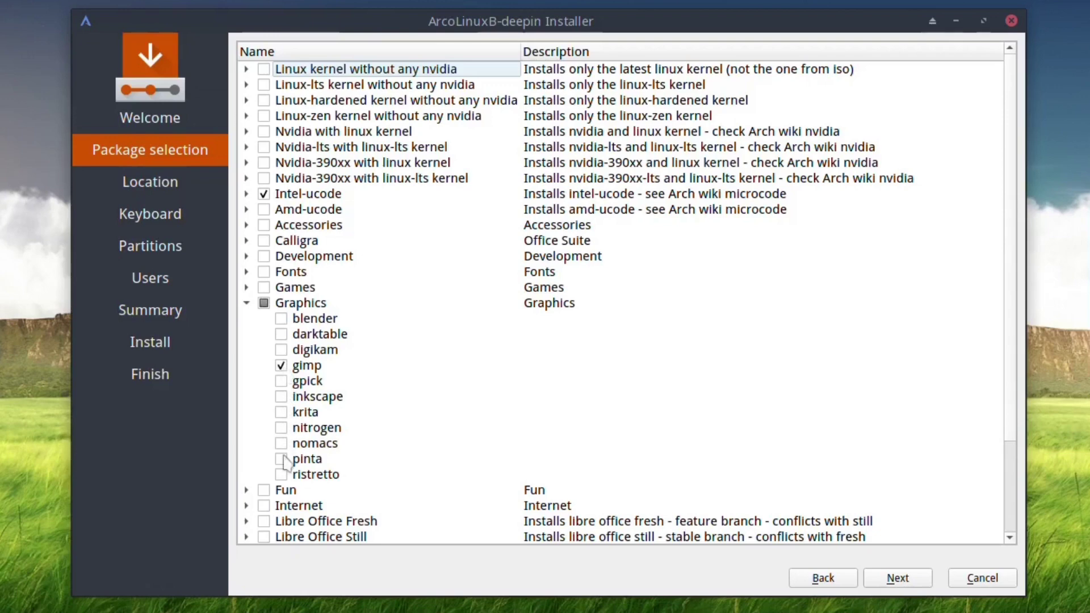
left_click(281, 397)
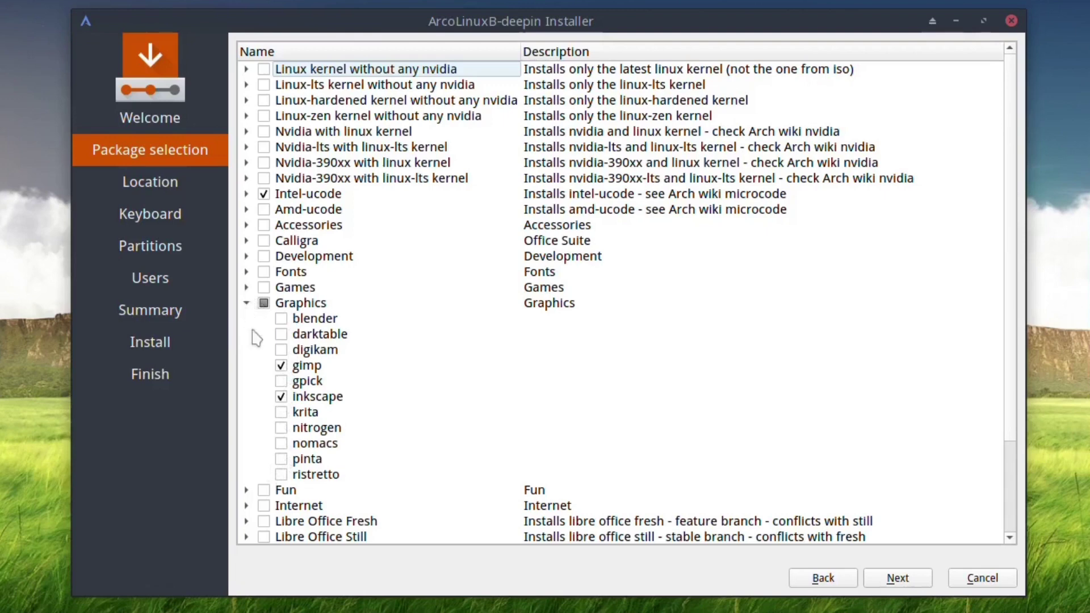
left_click(281, 475)
left_click(247, 302)
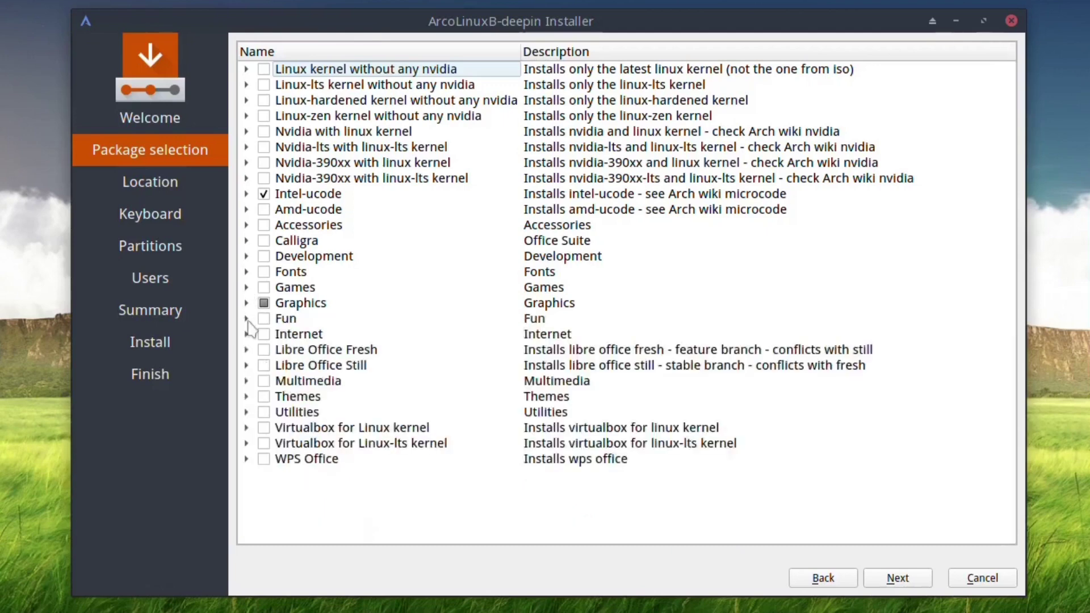
left_click(246, 319)
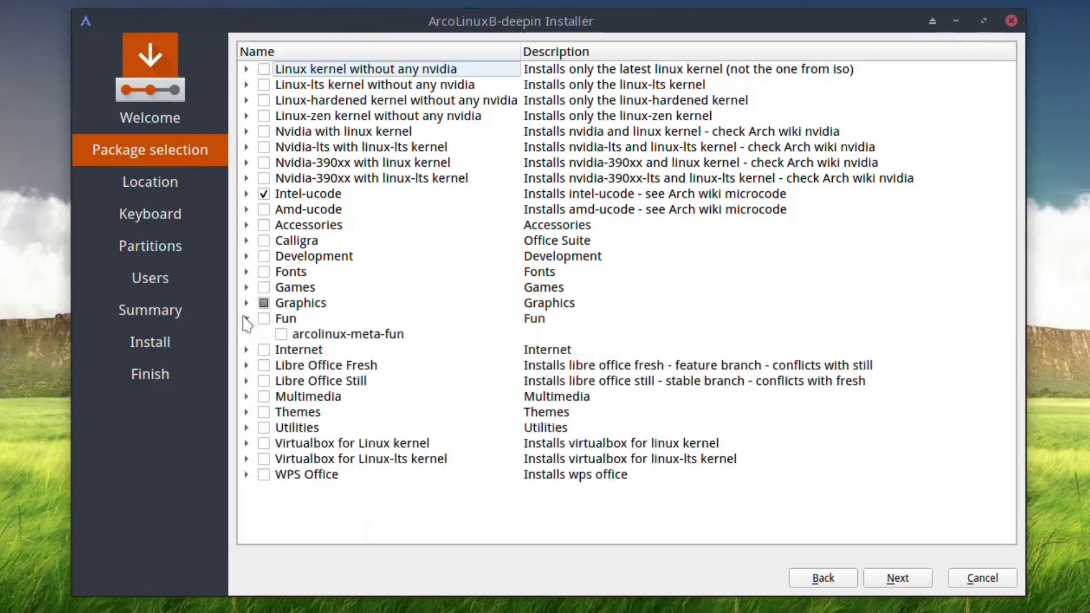
left_click(245, 319)
Under Internet, tick chromium, telegram-desktop and evolution.
left_click(247, 334)
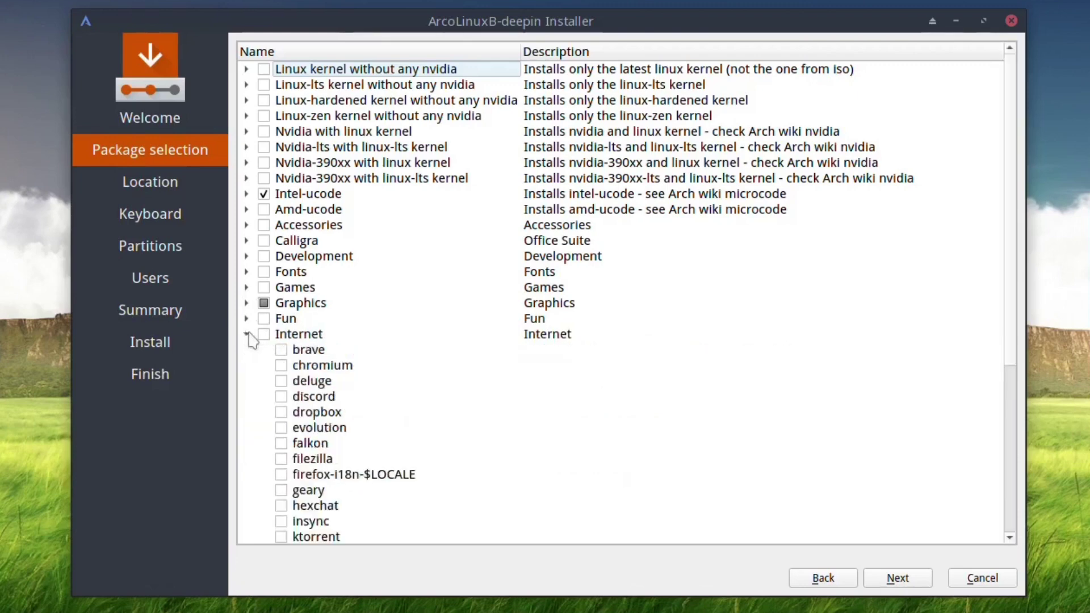
scroll(360, 372, "down", 3)
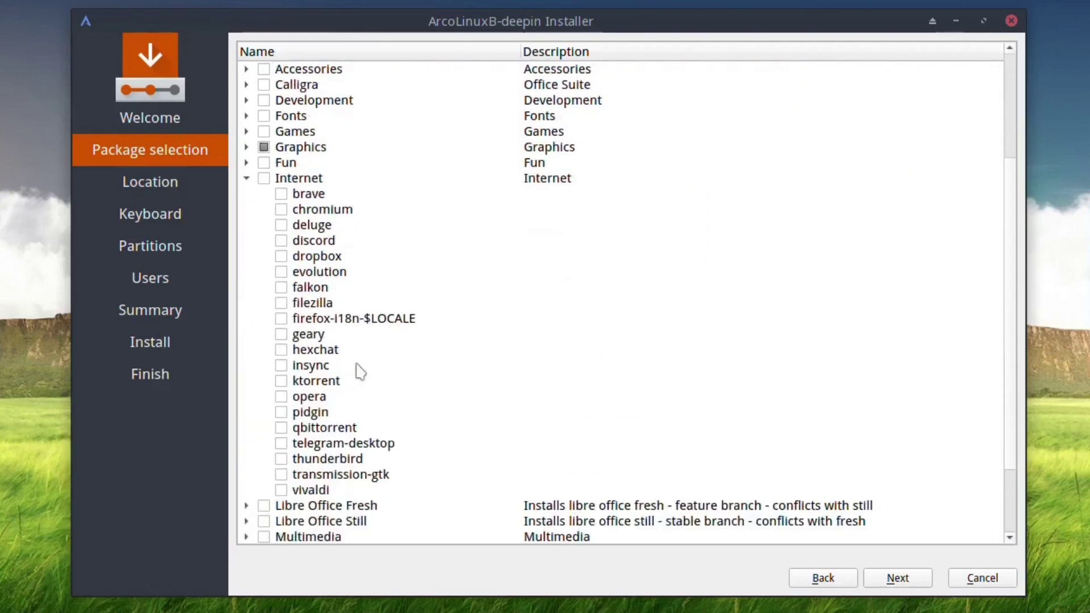
left_click(282, 210)
left_click(282, 443)
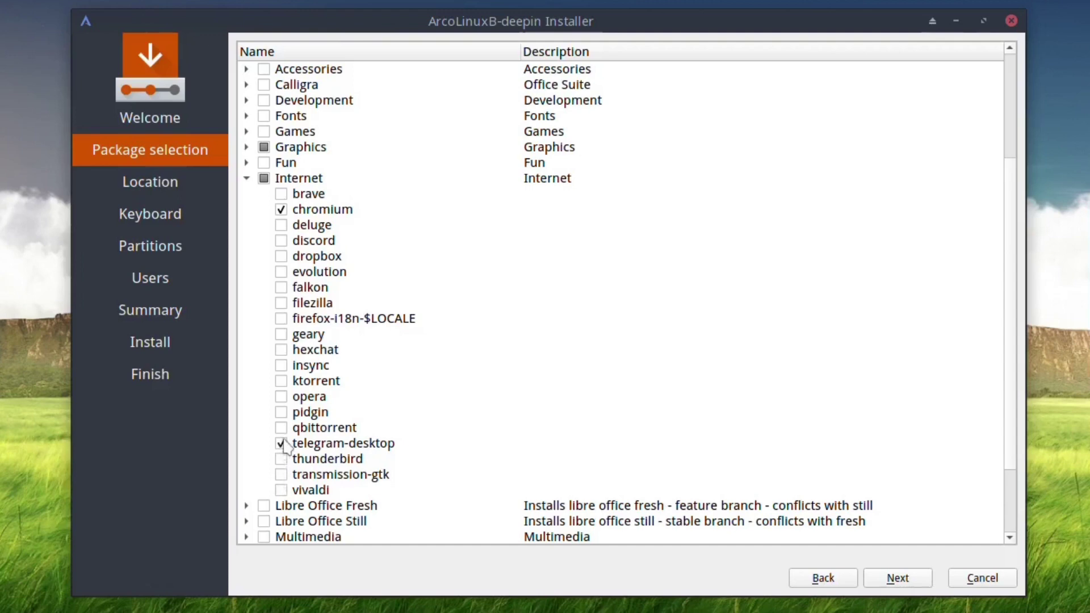
left_click(281, 272)
scroll(318, 326, "down", 2)
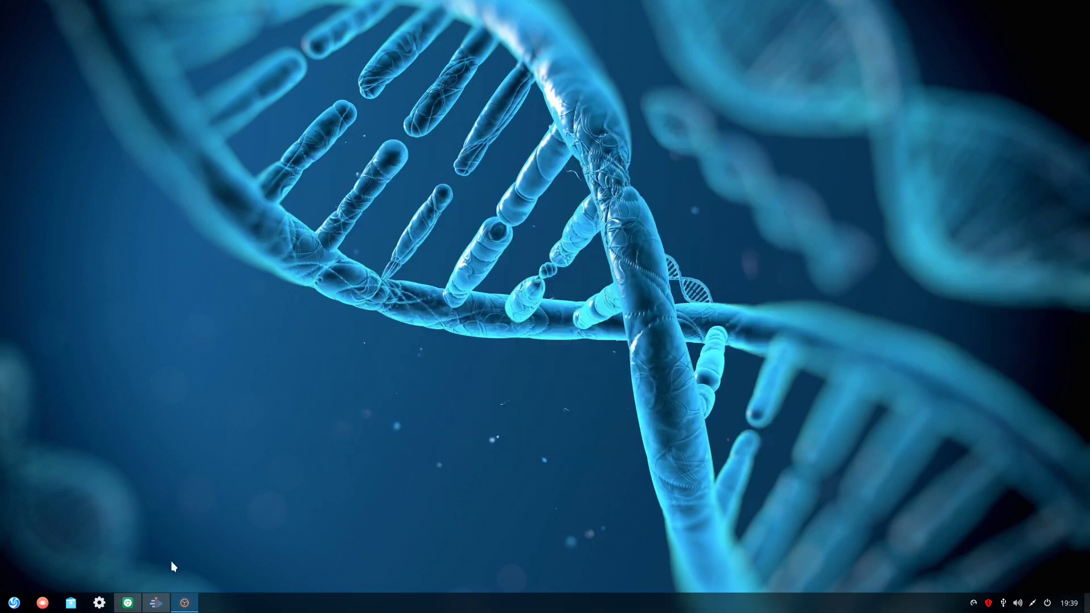
Launch Add/Remove Software (Pamac) from the launcher and move its window toward centre.
left_click(14, 603)
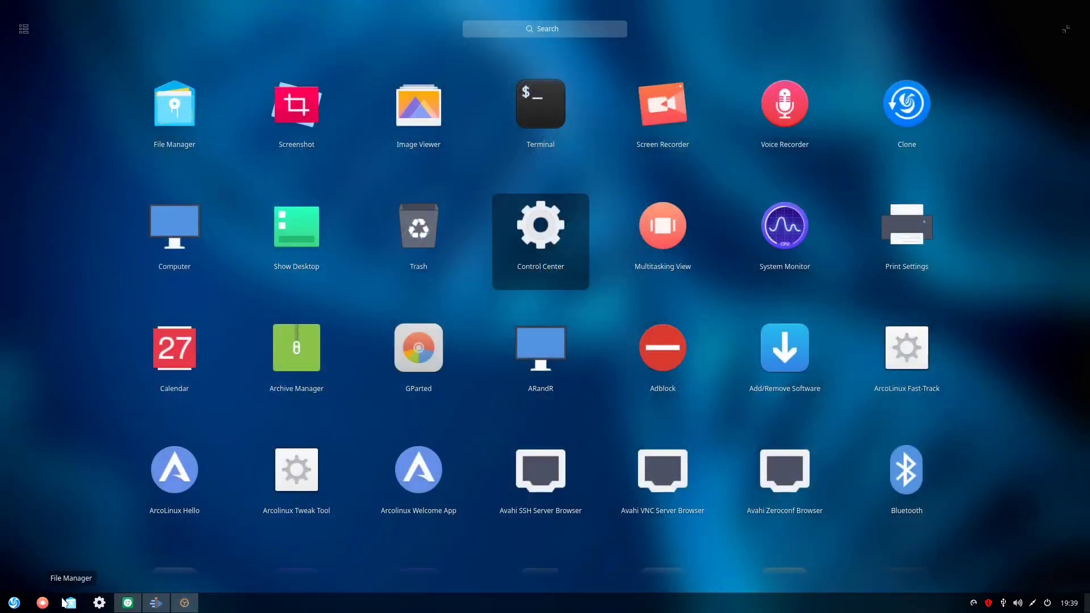
type("pamac")
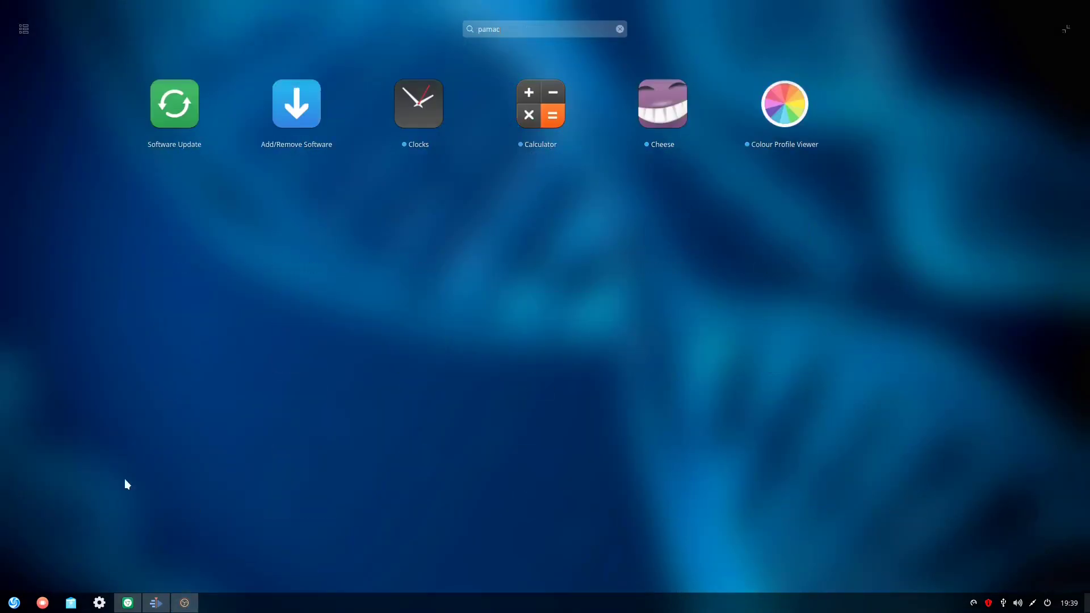
left_click(341, 111)
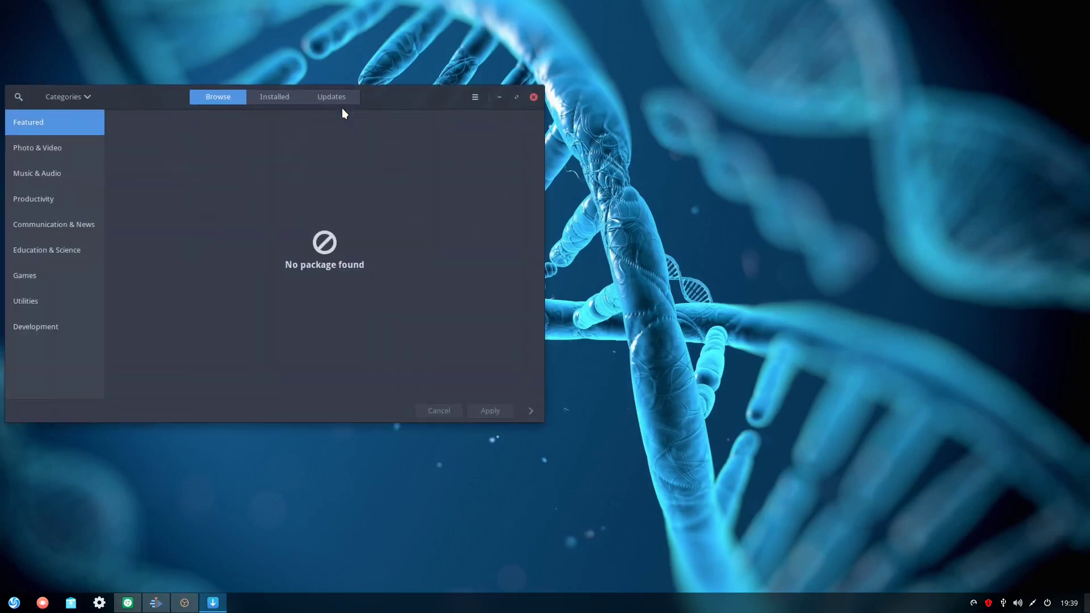
left_click_drag(342, 103, 617, 119)
Turn on AUR support in Pamac Preferences, authenticating with the user password.
left_click(702, 116)
left_click(703, 202)
type("***********")
key("Return")
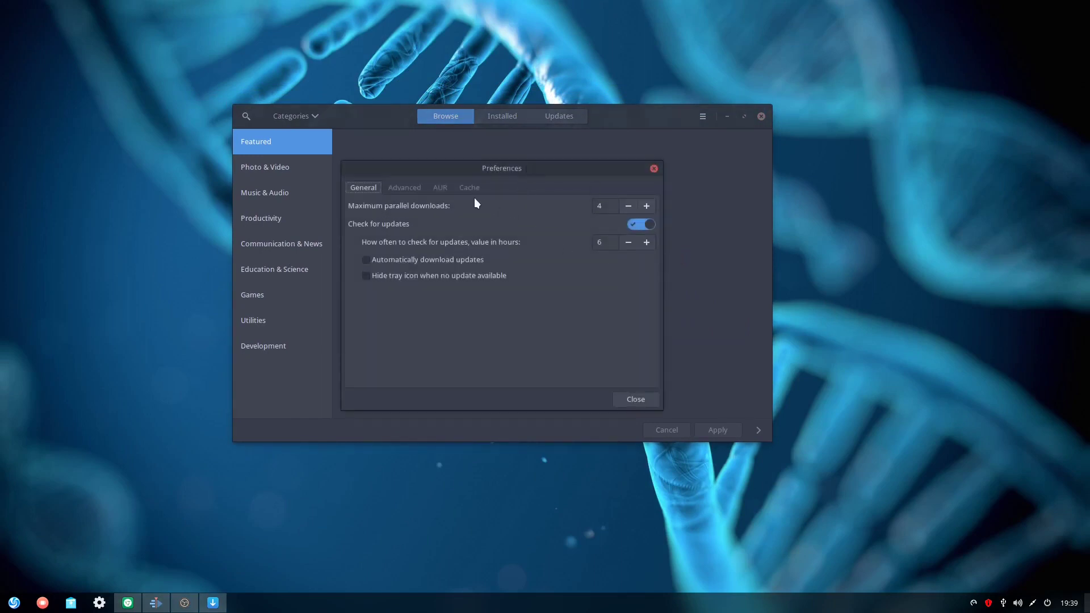
left_click(441, 188)
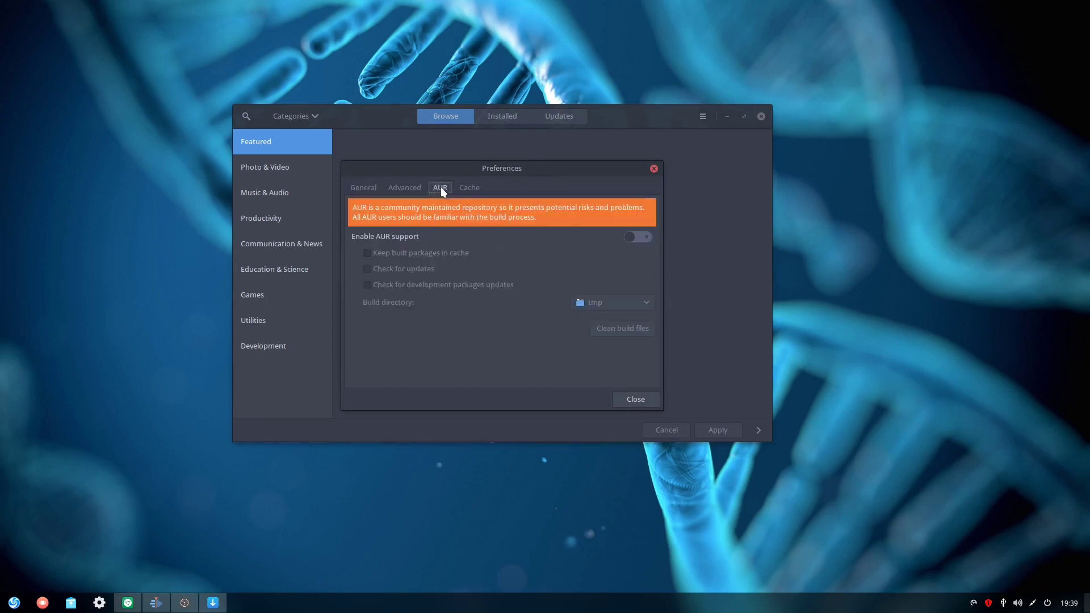
left_click(634, 237)
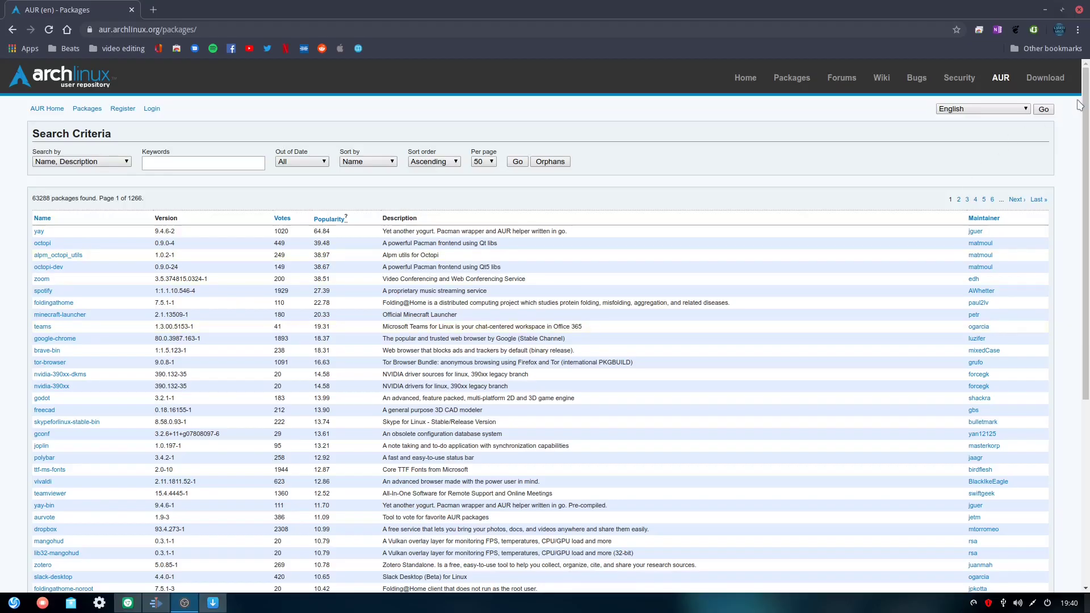
Start building the spotify package from the AUR, confirming with the user password.
left_click_drag(32, 198, 226, 183)
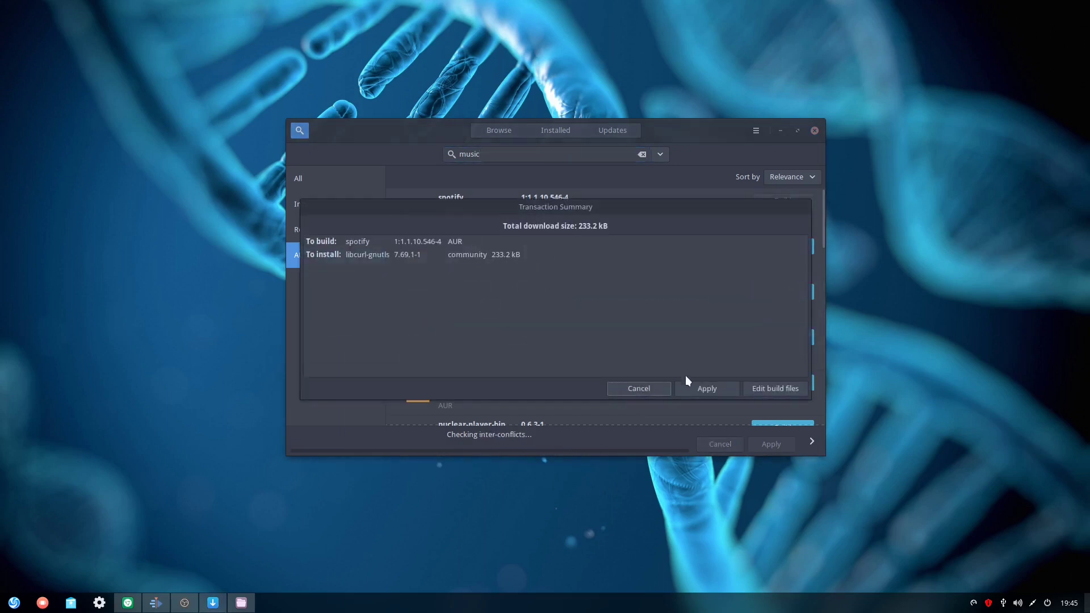
left_click(702, 385)
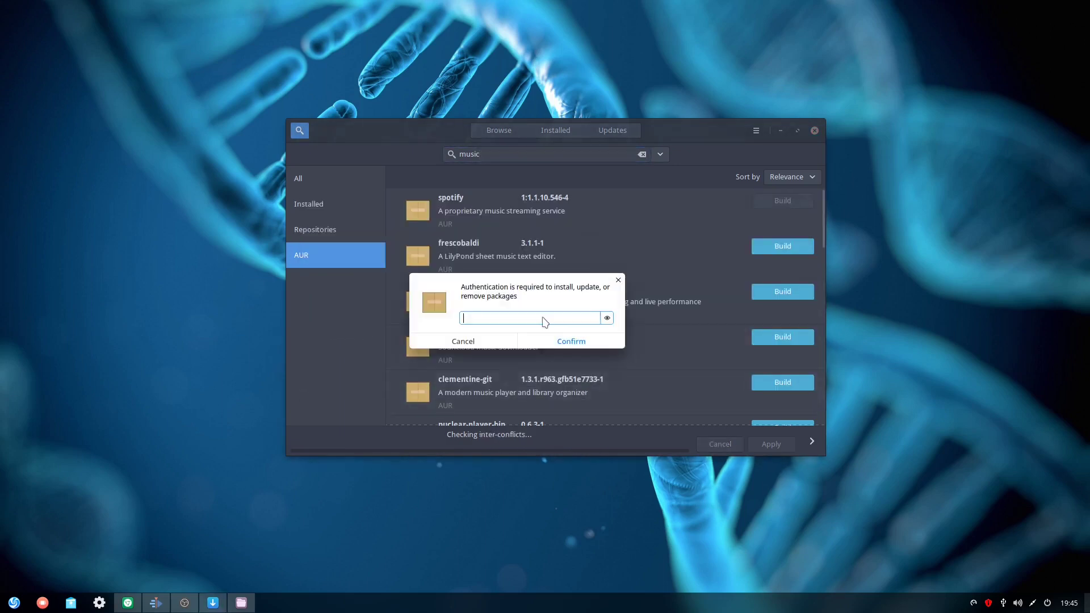
type("******")
key("Return")
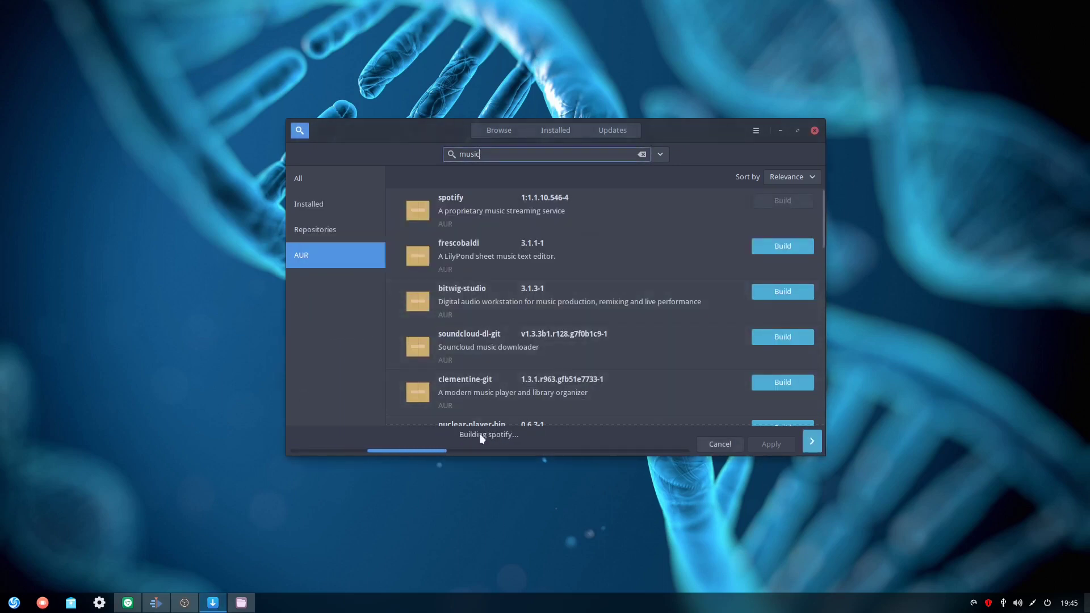
left_click_drag(696, 124, 698, 139)
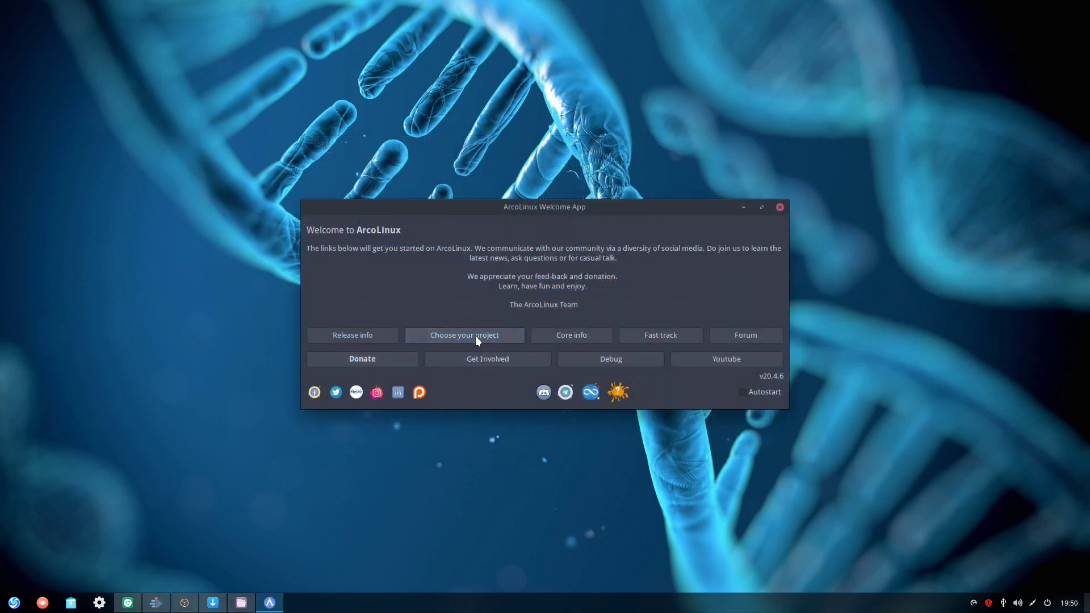
Open arcolinux.info's Choose your project page in Firefox, maximise it, and scroll to Phase 6.
left_click(477, 340)
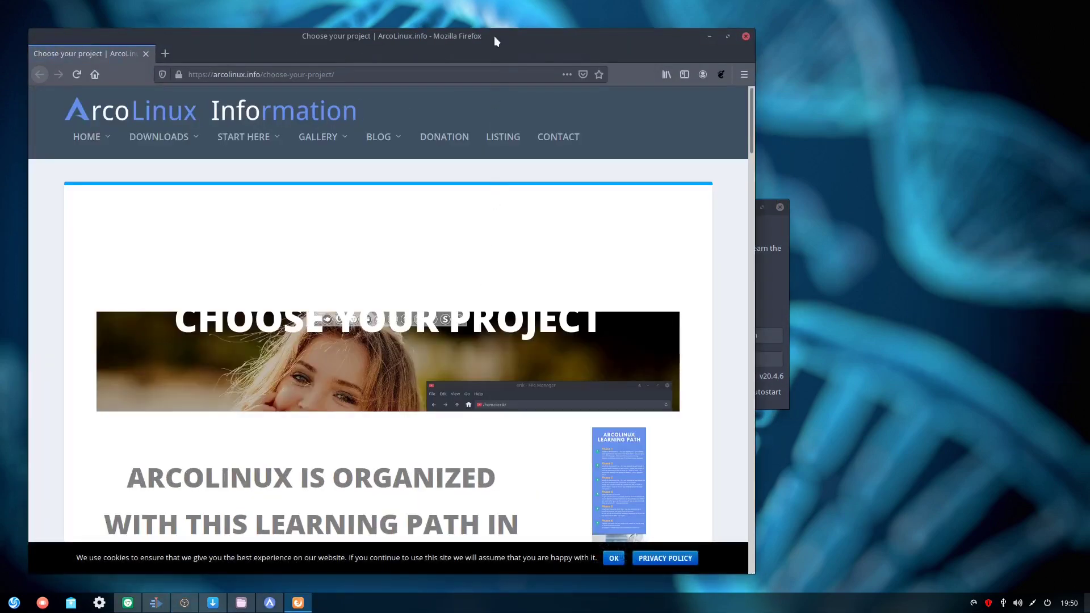
double_click(470, 35)
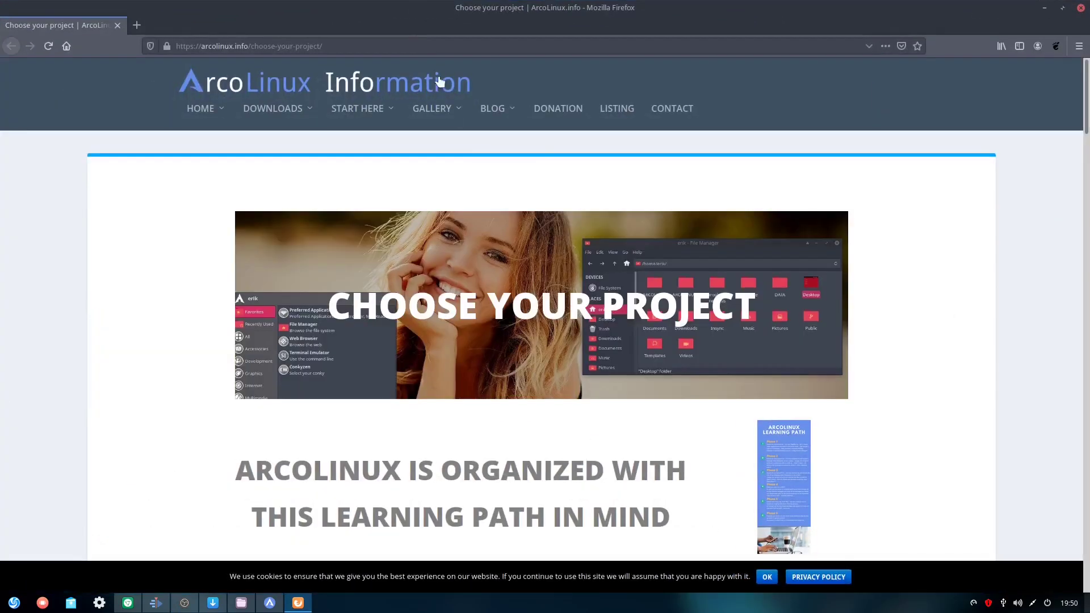
scroll(517, 311, "down", 3)
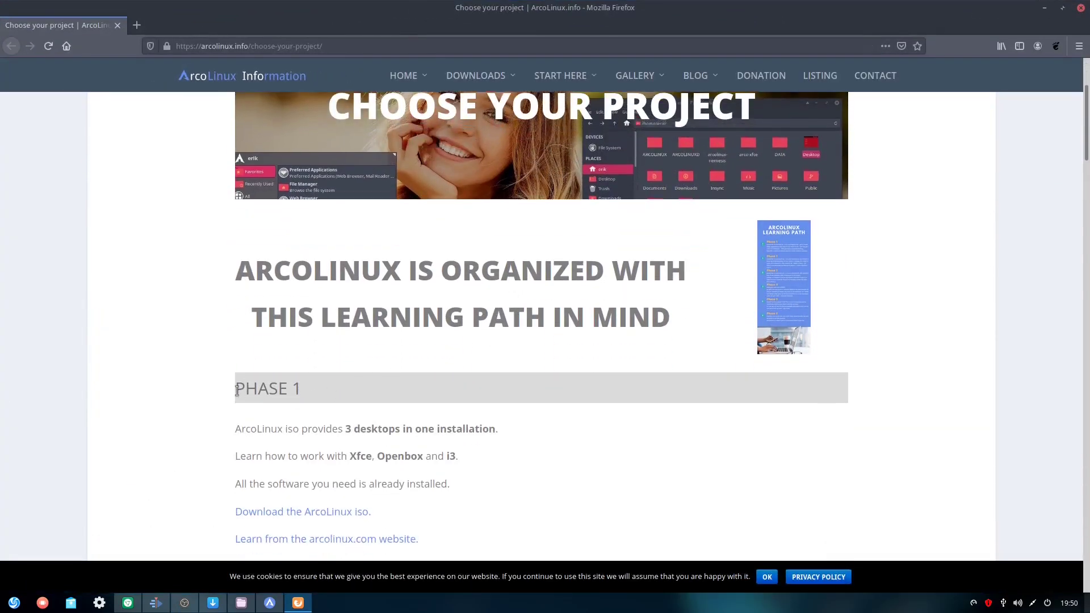
scroll(315, 395, "down", 9)
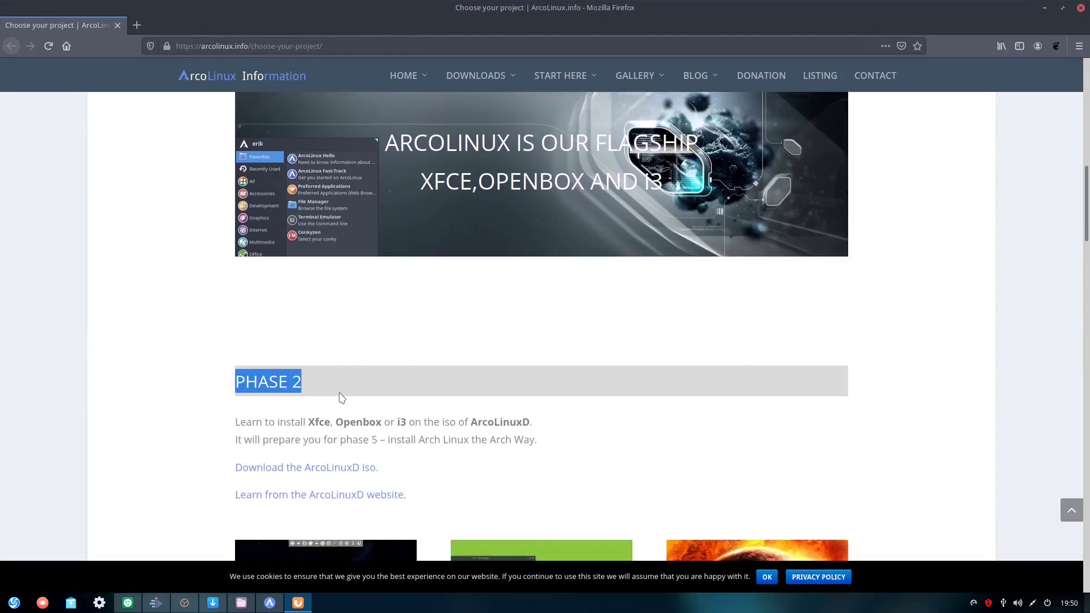
scroll(284, 355, "down", 2)
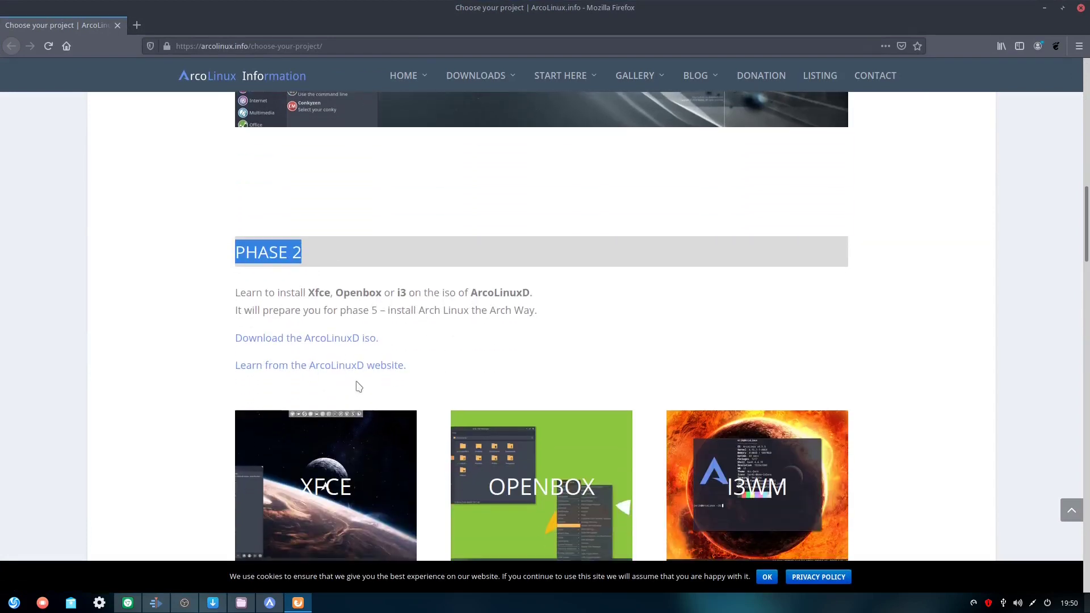
scroll(418, 387, "down", 6)
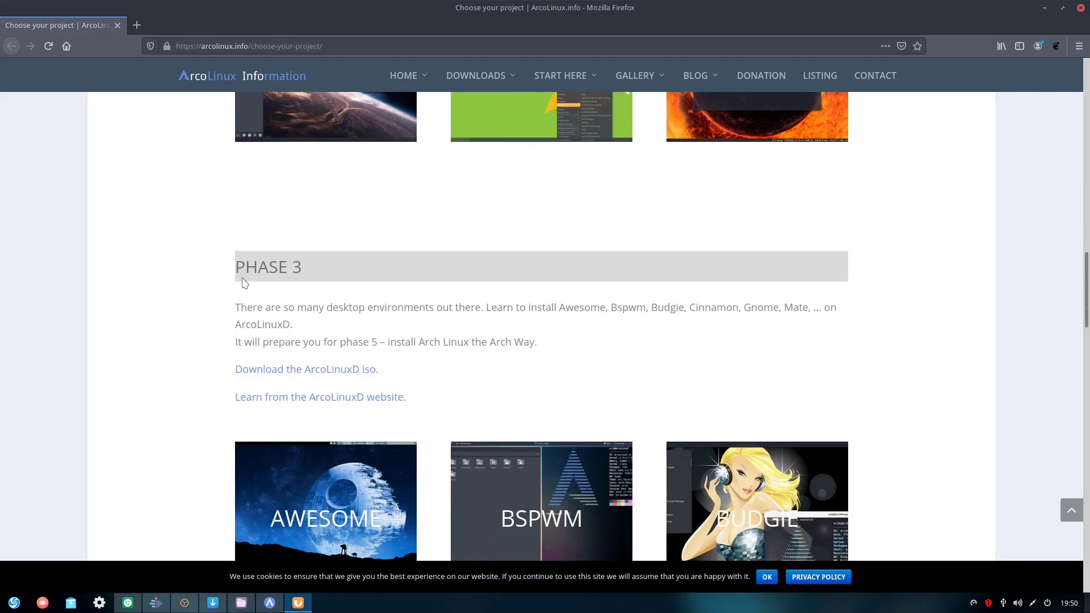
left_click_drag(239, 319, 581, 360)
scroll(591, 359, "down", 4)
scroll(592, 361, "down", 4)
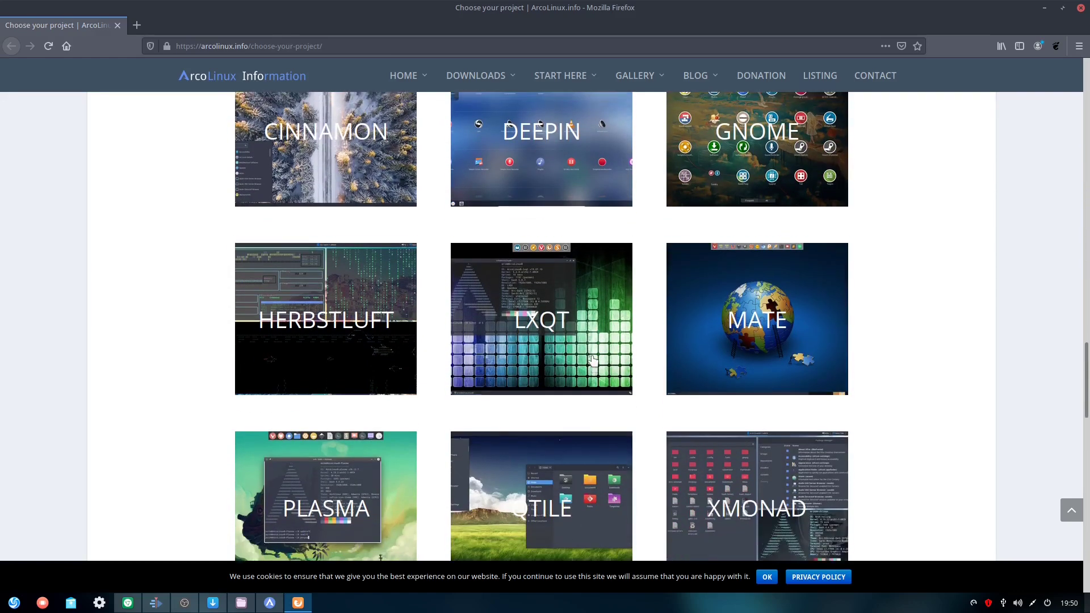
scroll(518, 145, "up", 1)
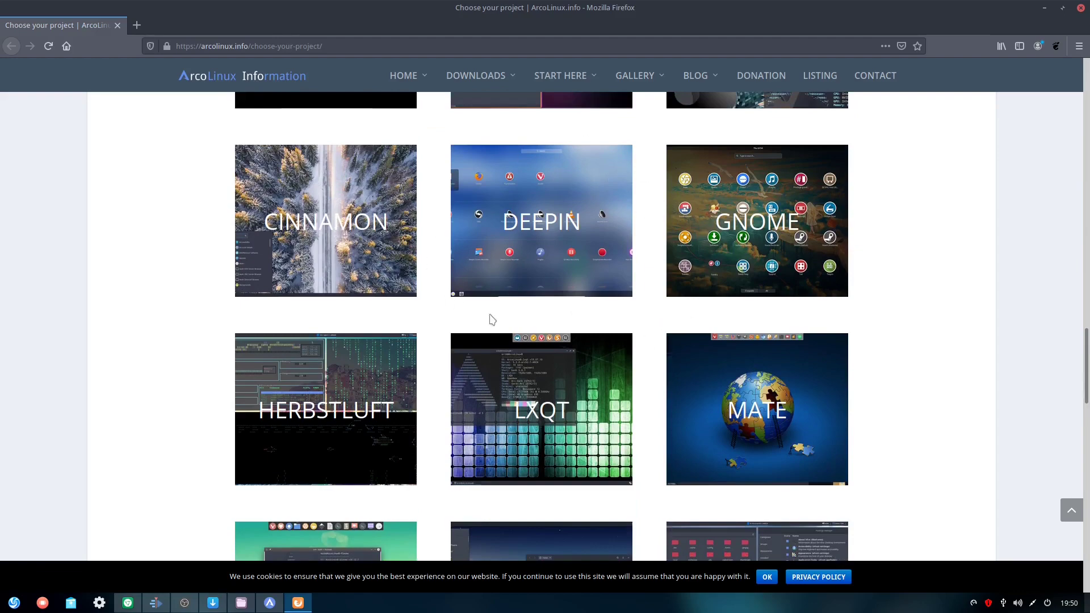
scroll(460, 258, "down", 16)
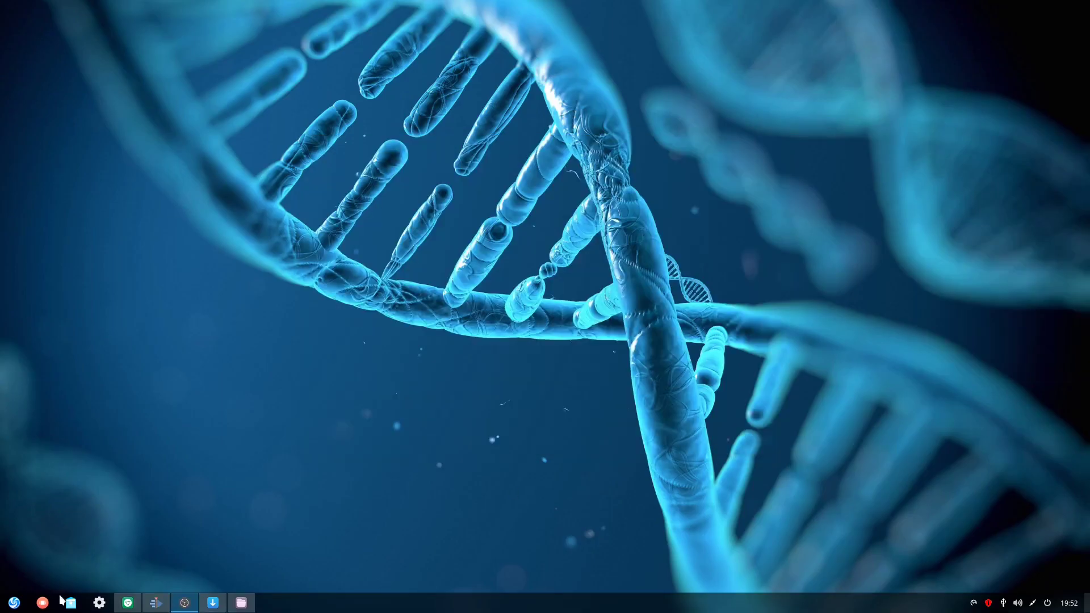
Search the launcher for 'deepin', open the File Manager, then close it.
left_click(15, 602)
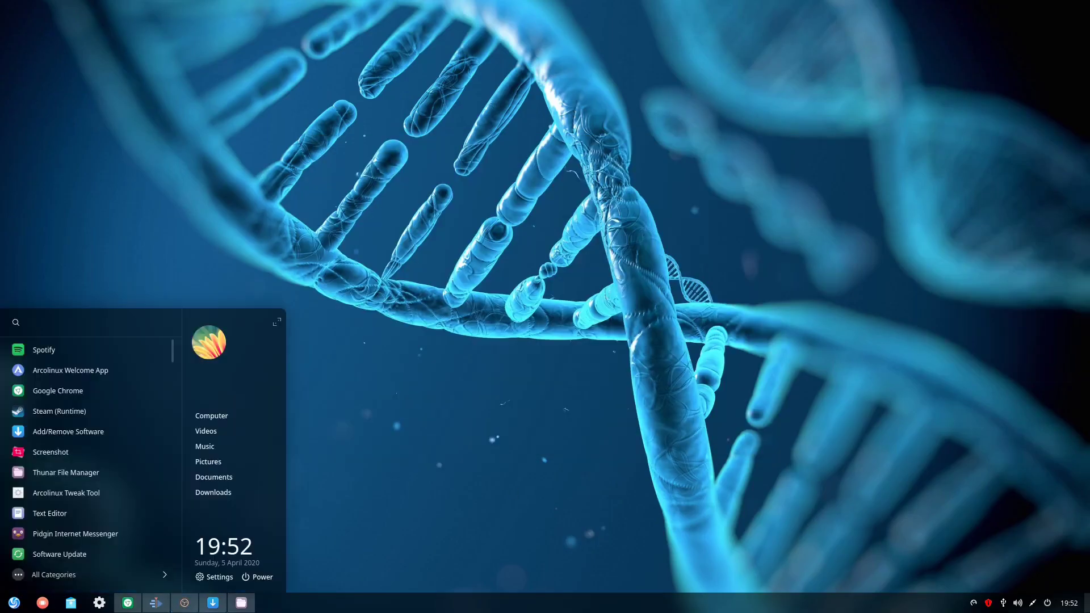
type("deepin")
scroll(124, 397, "down", 3)
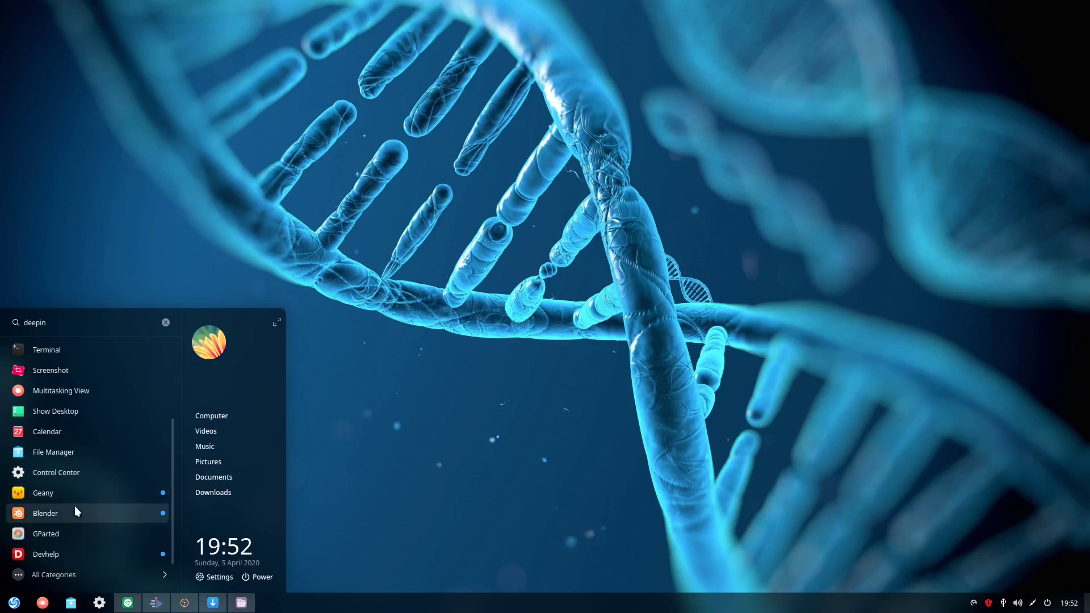
left_click(63, 451)
key("Escape")
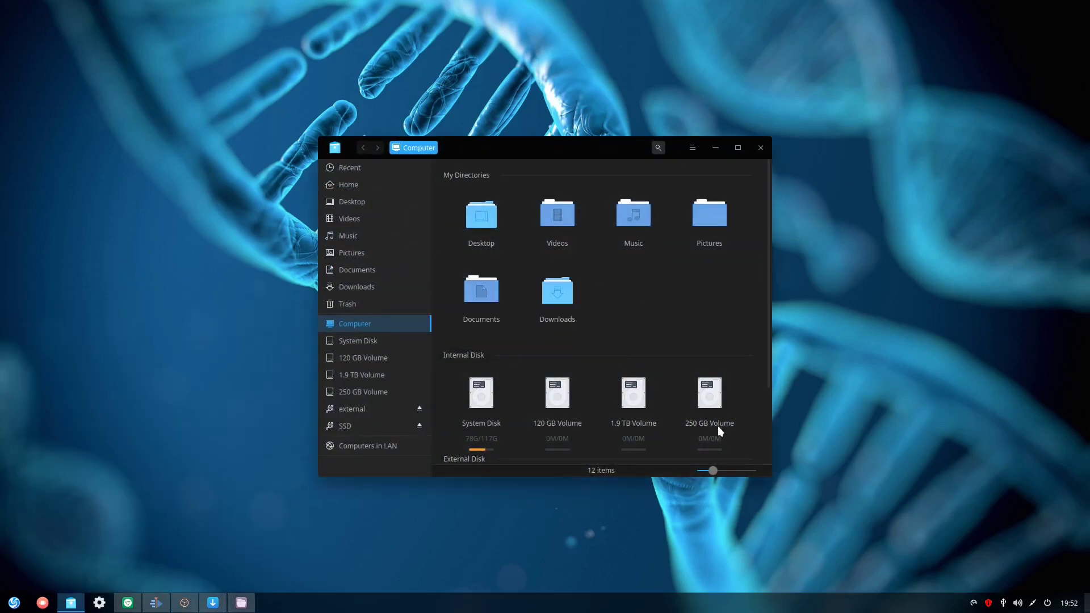
left_click(760, 149)
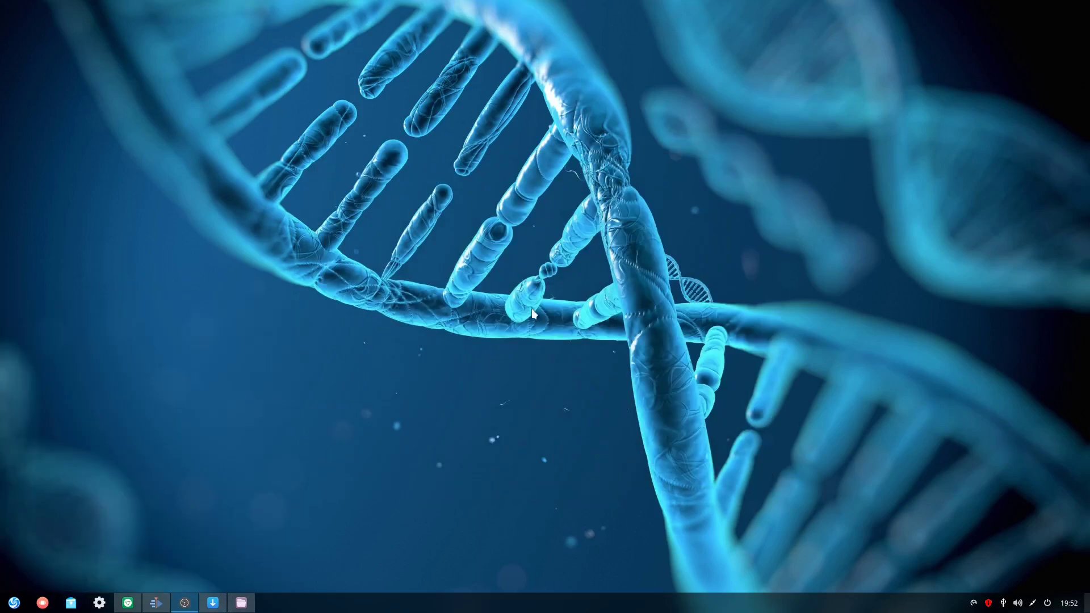
In Pamac, search 'deepin music', view the deepin-music details, then search for the video package.
left_click(216, 608)
left_click(302, 145)
type("deepin music")
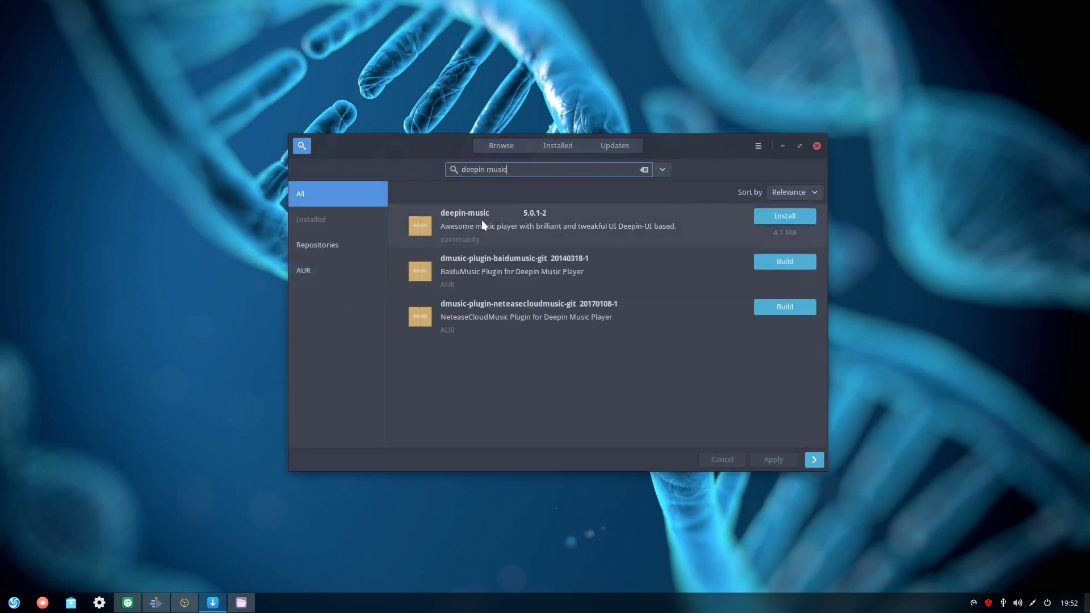
left_click(478, 226)
left_click(305, 146)
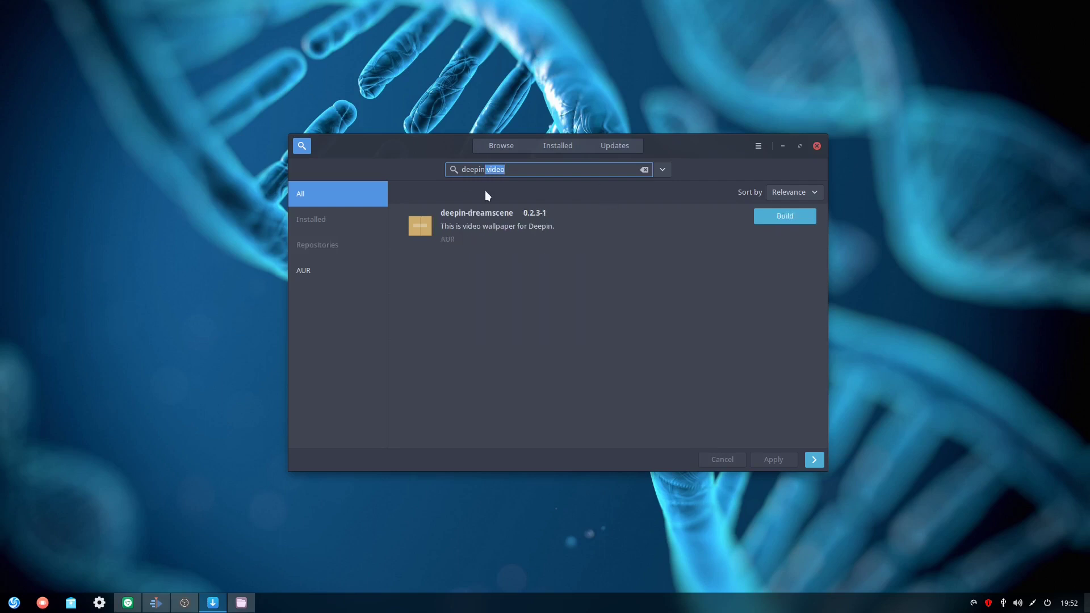
type("movie")
key("BackSpace")
key("BackSpace")
key("BackSpace")
key("BackSpace")
key("BackSpace")
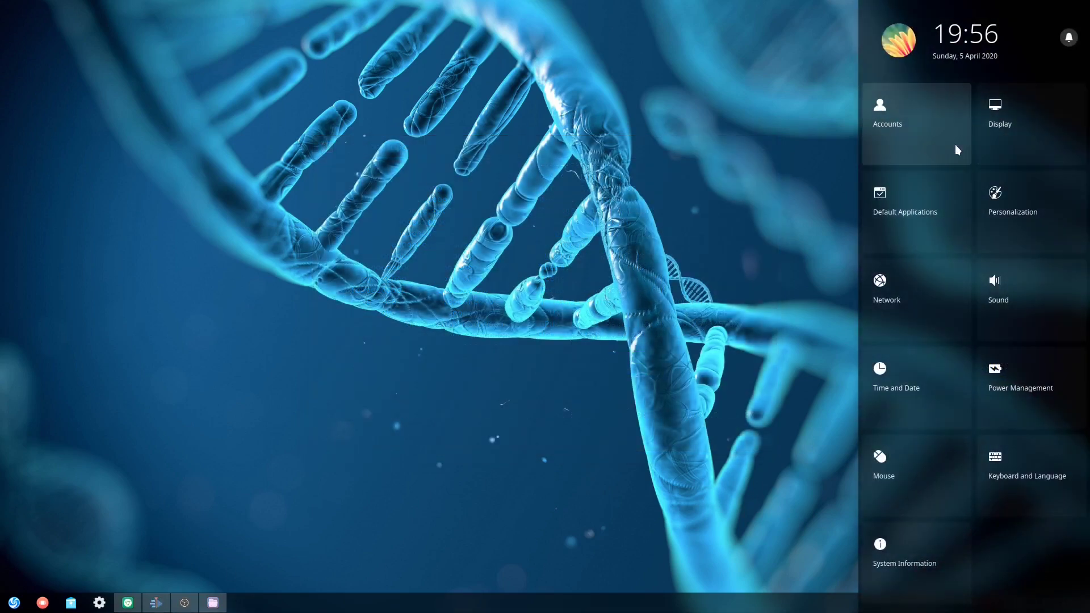
Open Keyboard and Language > Shortcuts and scroll through the shortcut list.
left_click(918, 236)
scroll(965, 287, "down", 5)
scroll(940, 335, "down", 5)
left_click(874, 429)
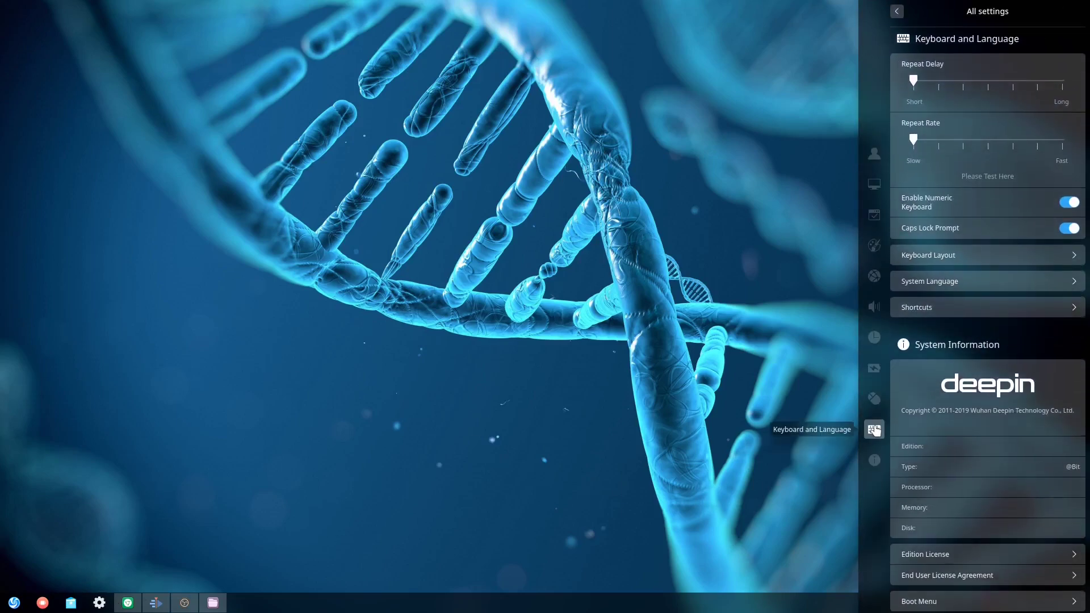
left_click(934, 304)
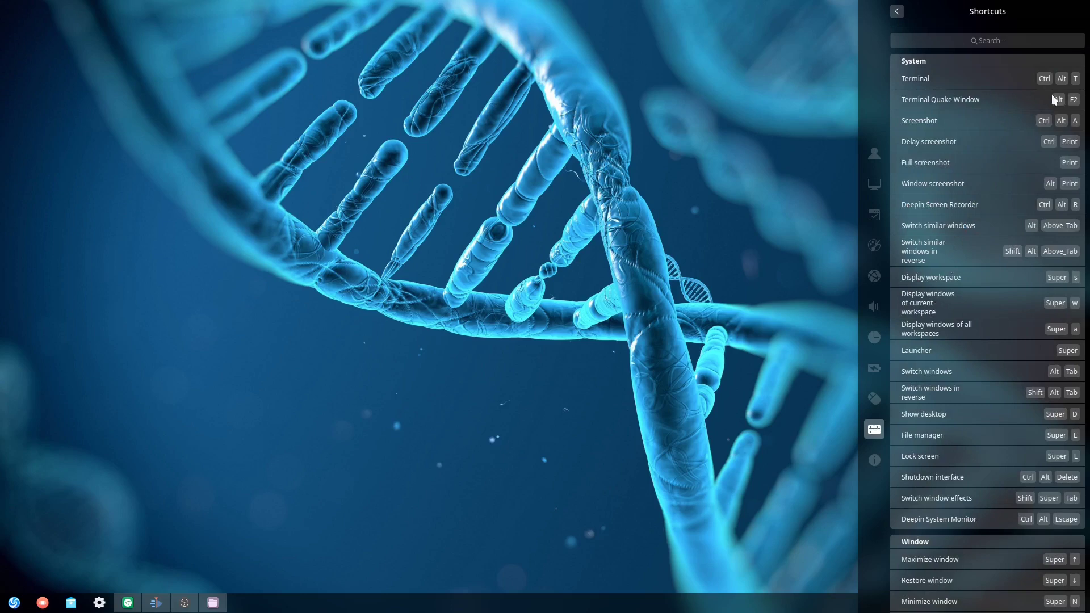
scroll(1046, 134, "down", 20)
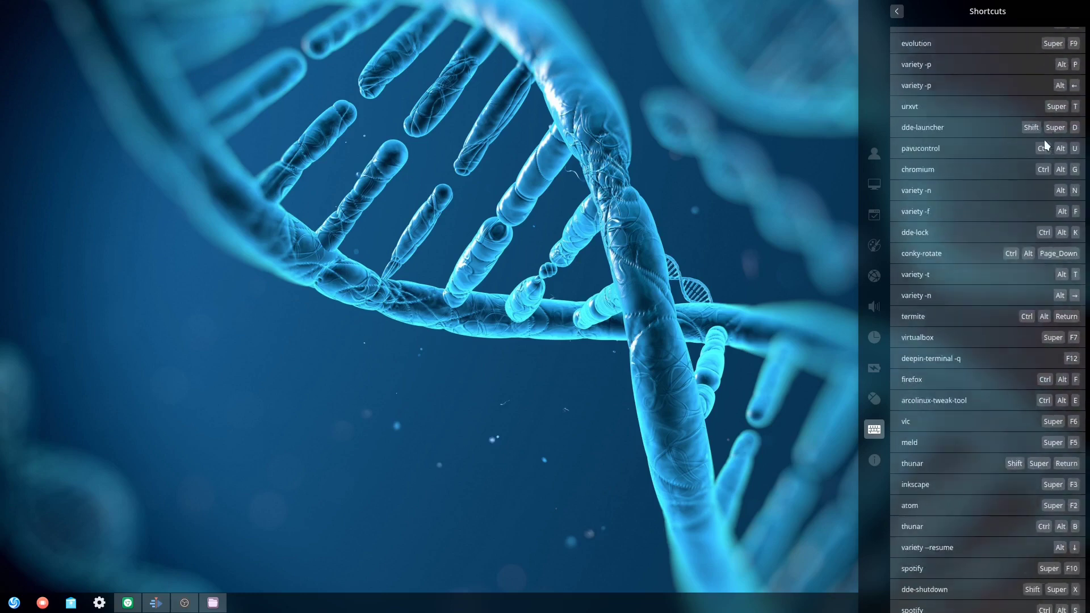
scroll(1043, 139, "down", 5)
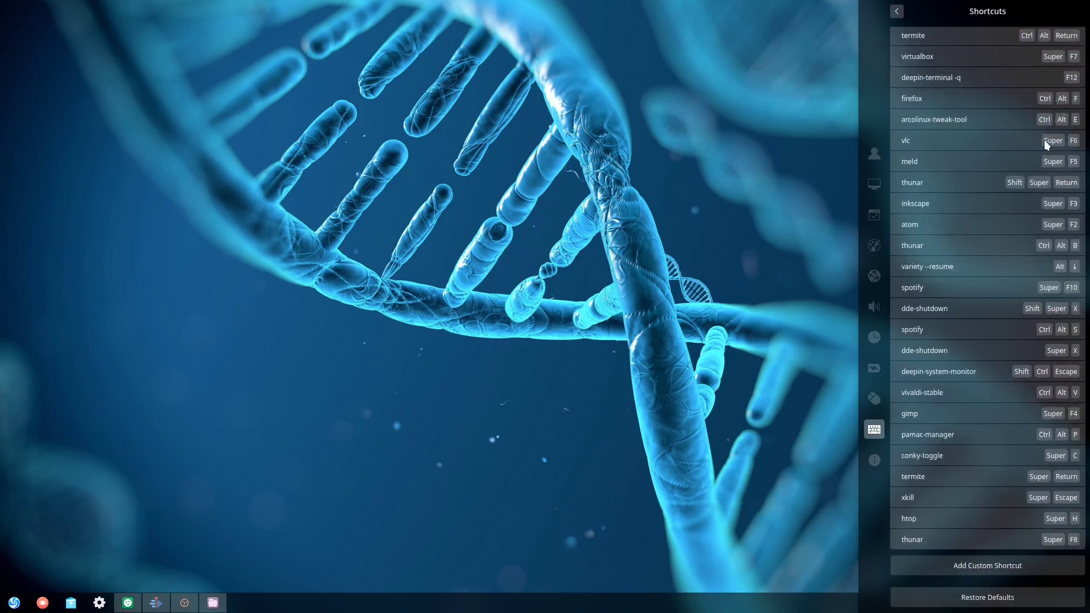
Start a custom shortcut, cancel it, return to the home grid and close Control Center.
left_click(986, 566)
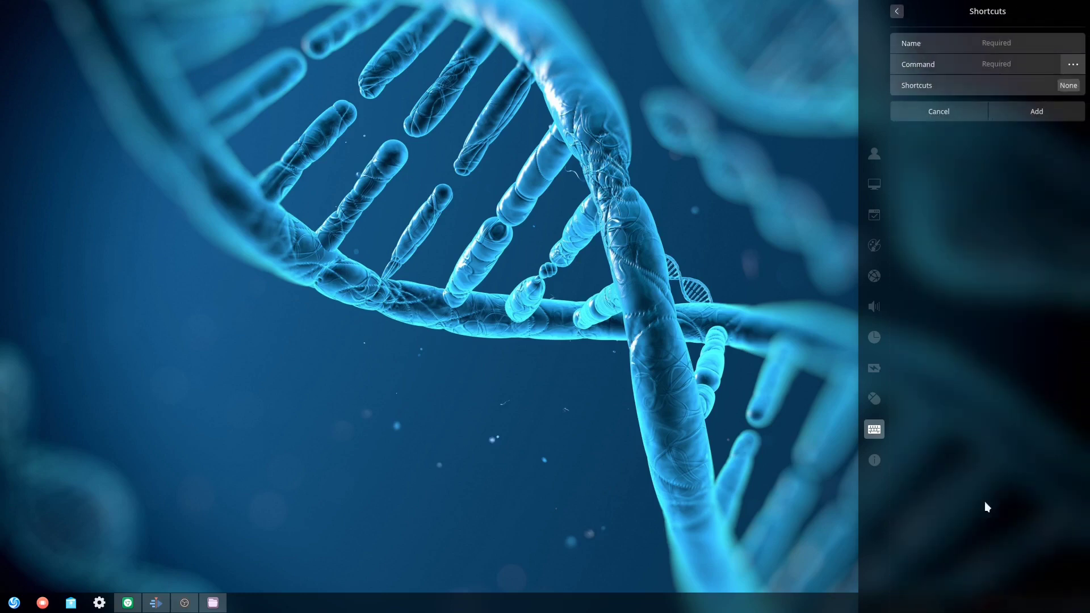
left_click(954, 111)
left_click(896, 12)
left_click(897, 13)
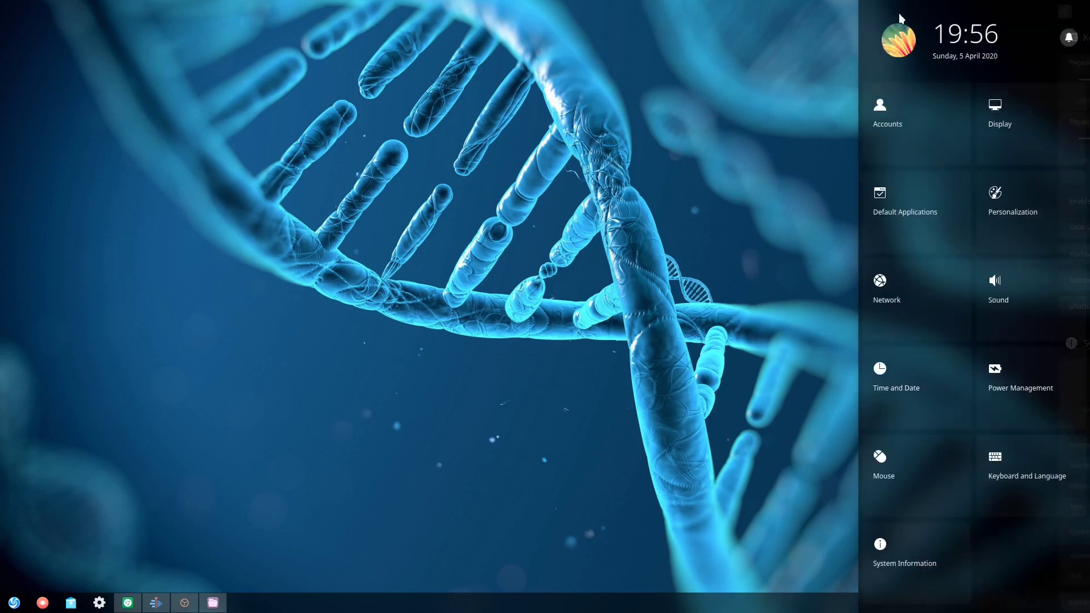
left_click(775, 159)
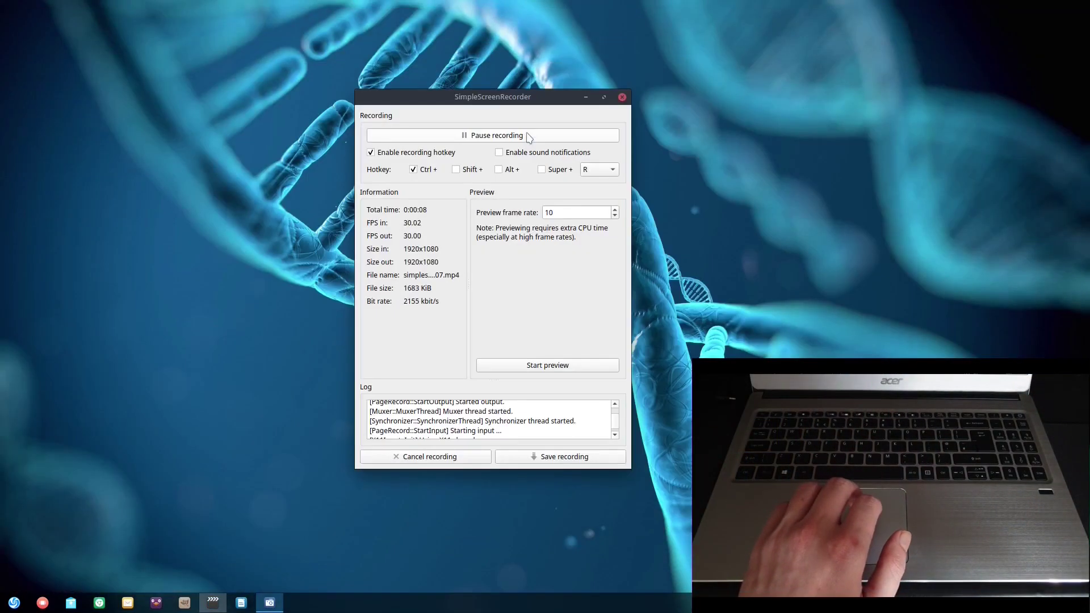
Open and dismiss the multitask view, then switch to the next workspace with Super+Right.
key("super+s")
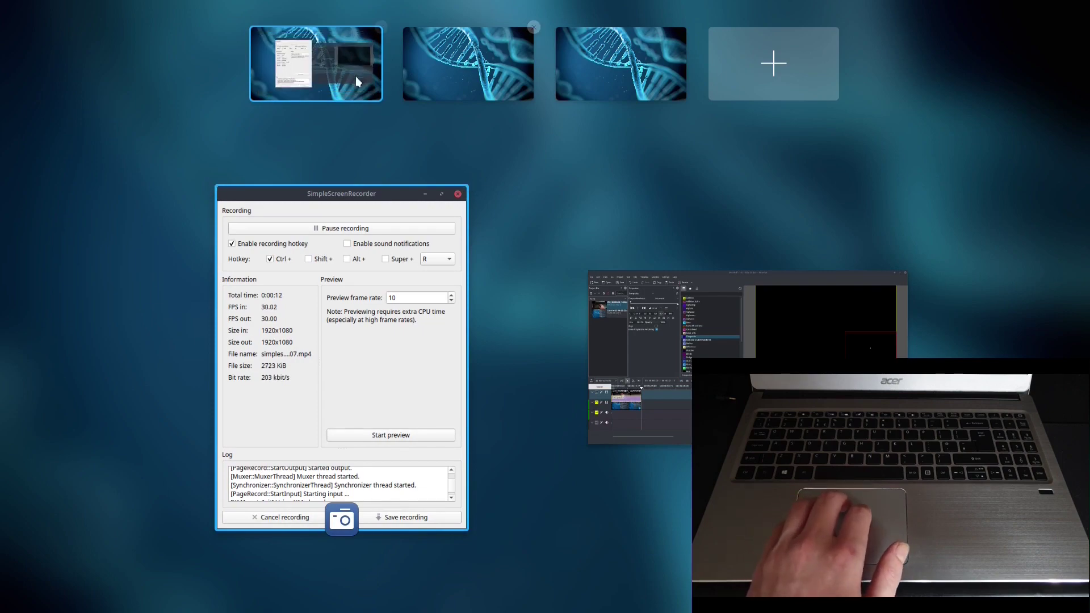
left_click(374, 284)
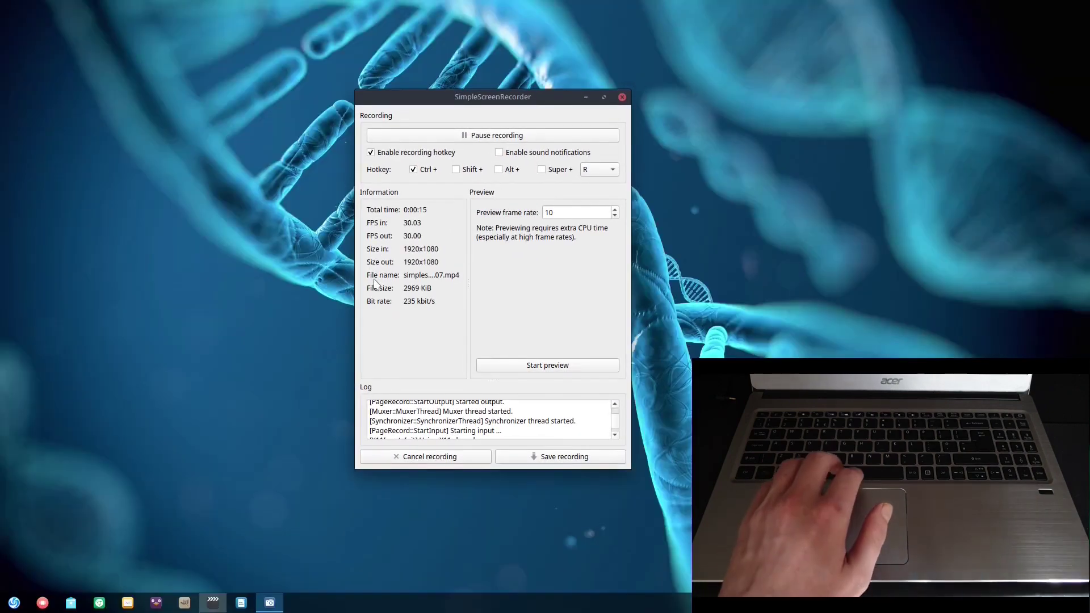
key("super+Right")
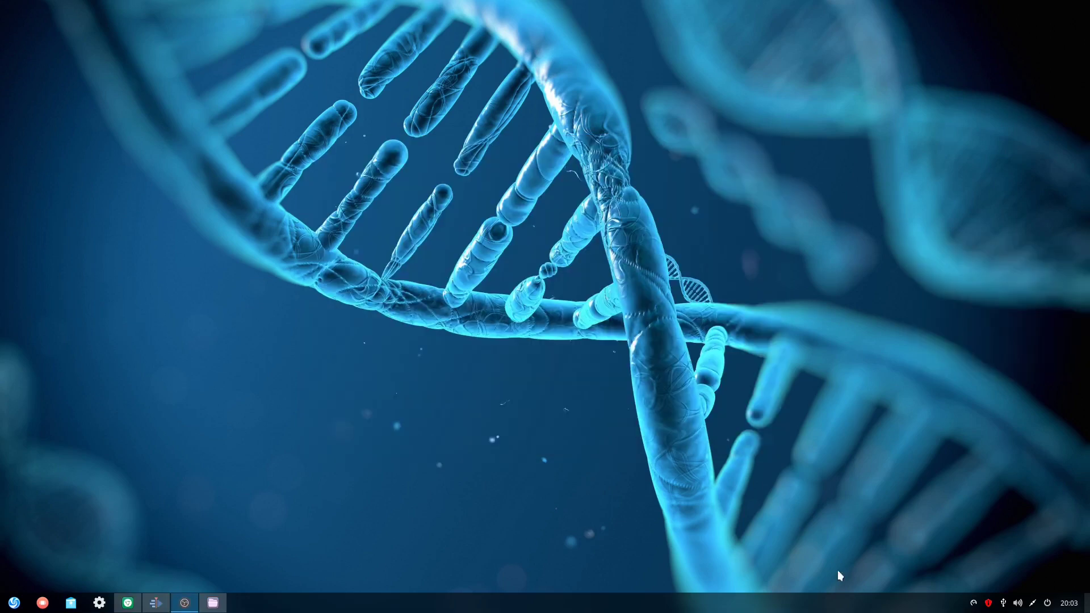
With CS:GO running, add two virtual desktops in the overview and bring Kdenlive forward.
left_click(105, 605)
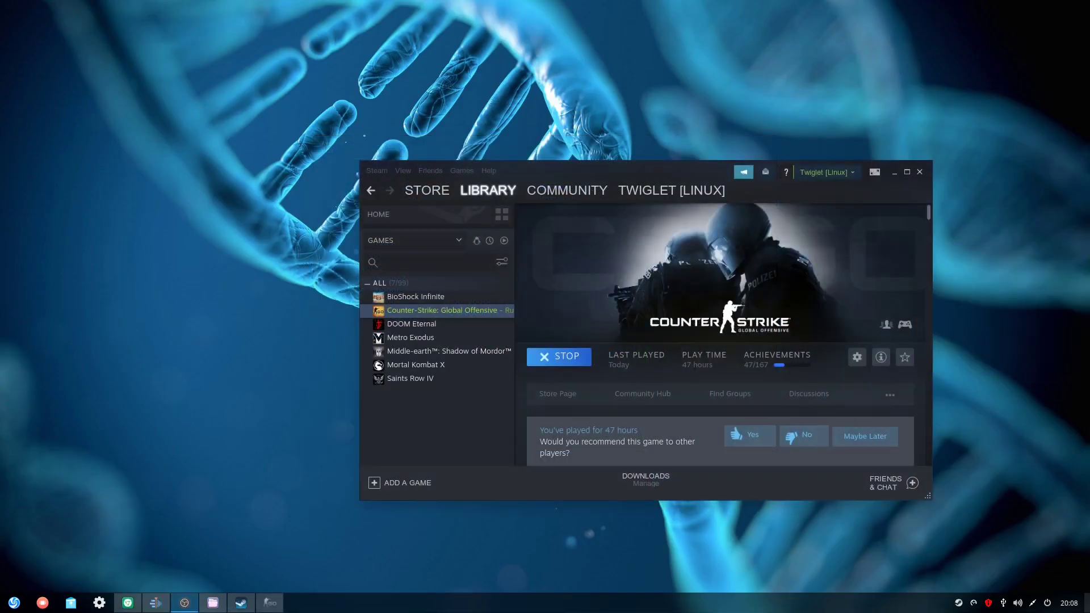
key("super+w")
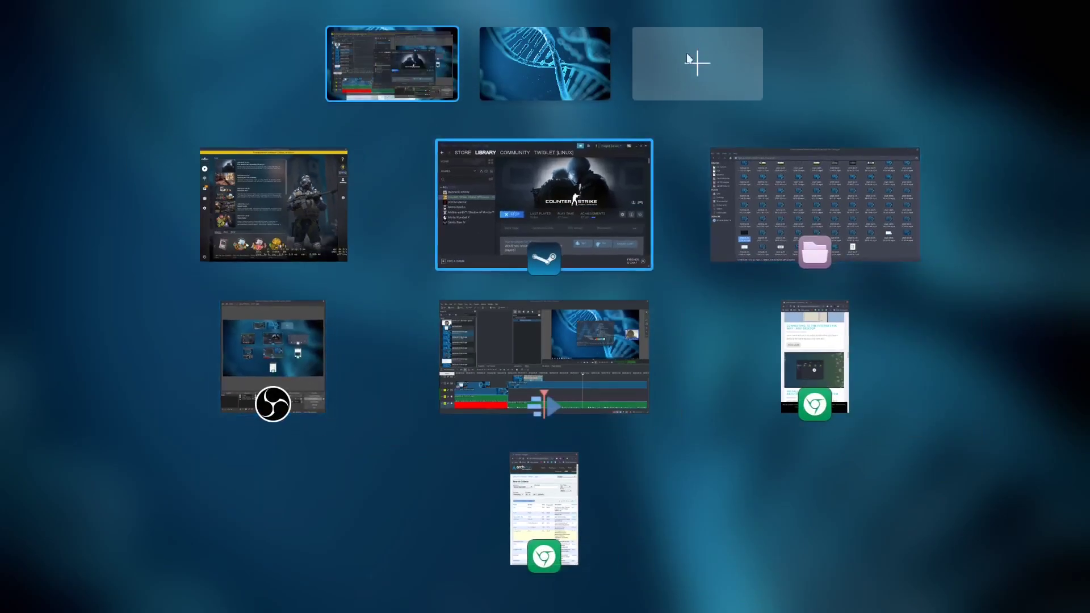
left_click(699, 67)
left_click(751, 71)
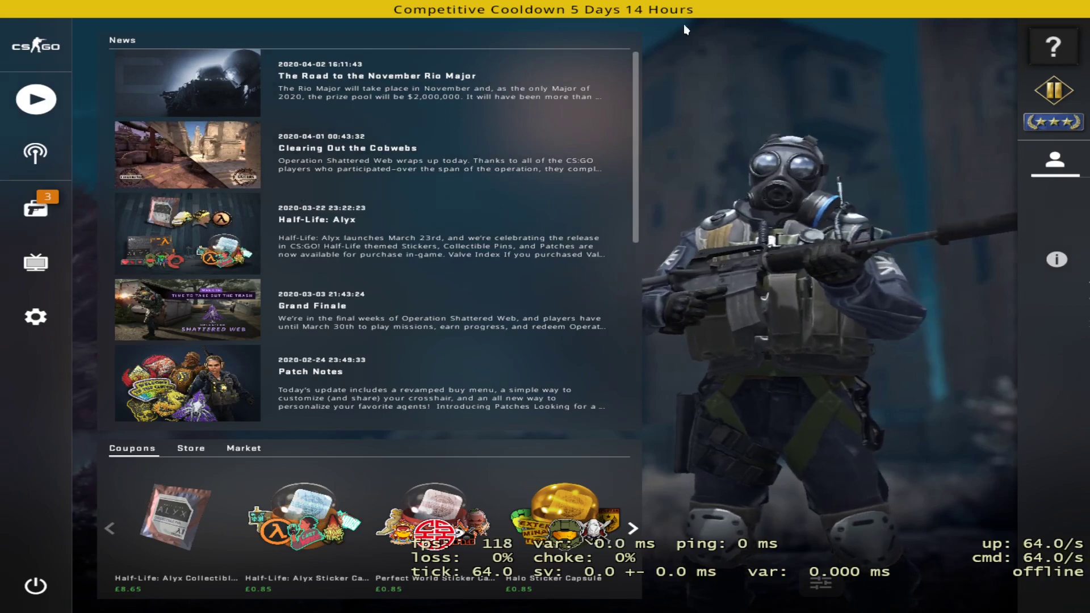
key("super+w")
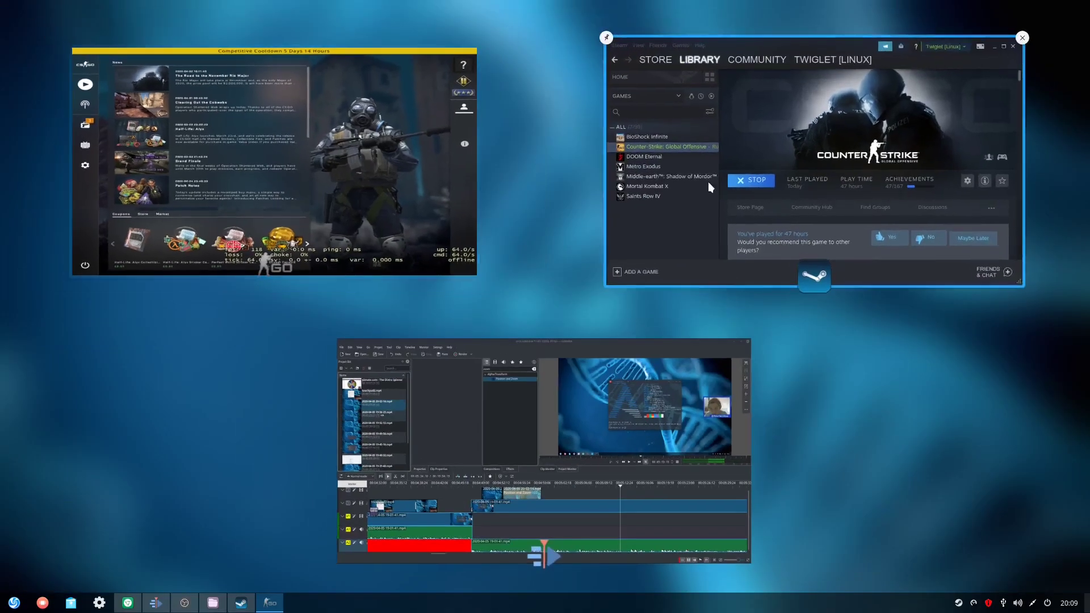
left_click(673, 449)
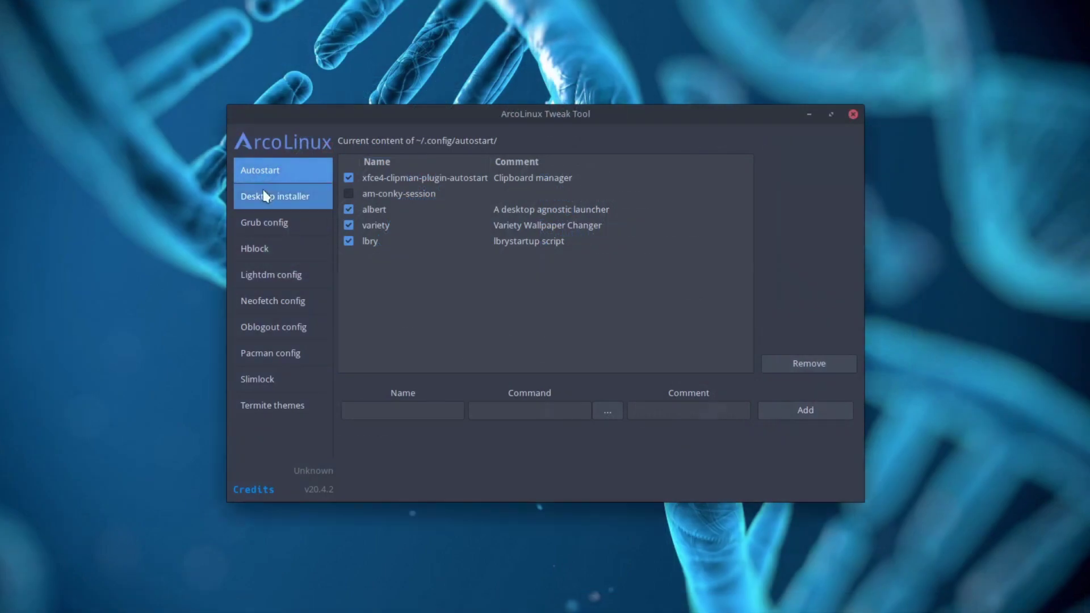
View each Tweak Tool page from Desktop installer to Slimlock, then list the installable desktops.
left_click(264, 196)
left_click(264, 226)
left_click(267, 245)
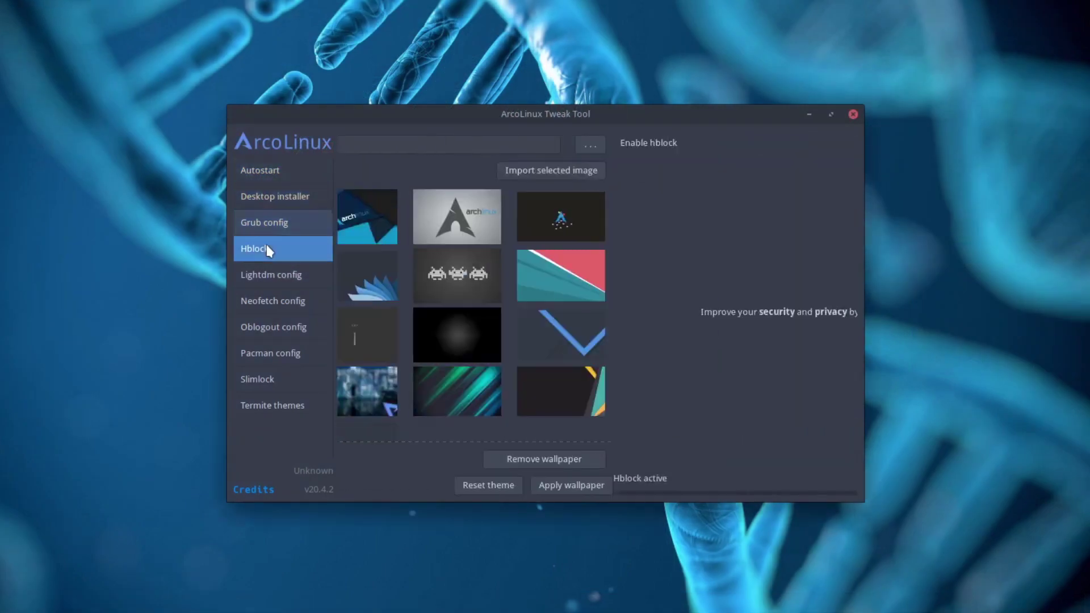
left_click(270, 273)
left_click(272, 300)
left_click(270, 326)
left_click(271, 351)
left_click(271, 380)
left_click(280, 198)
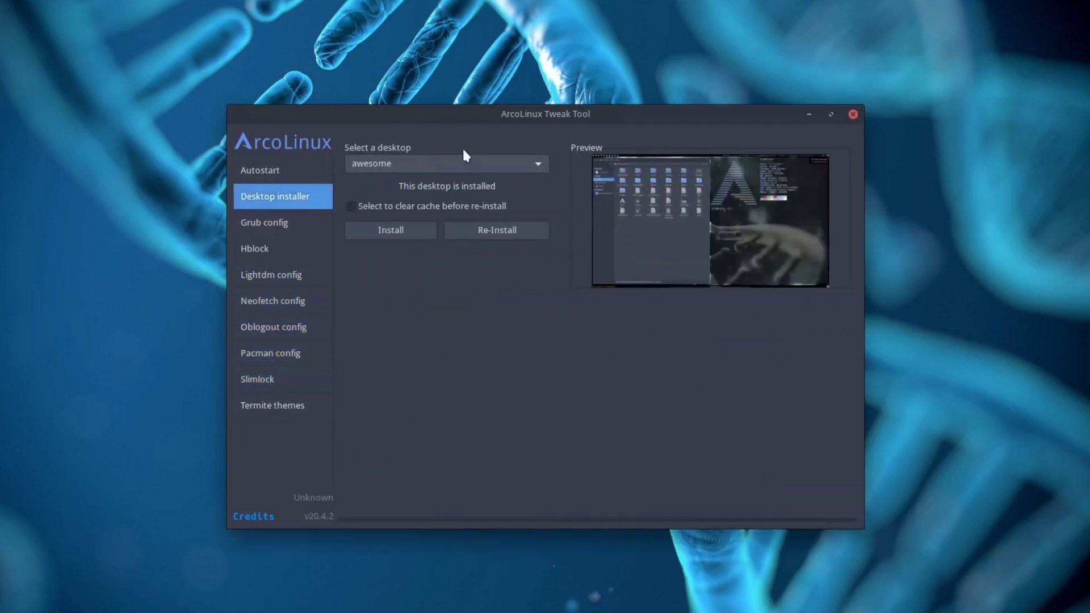
left_click(462, 152)
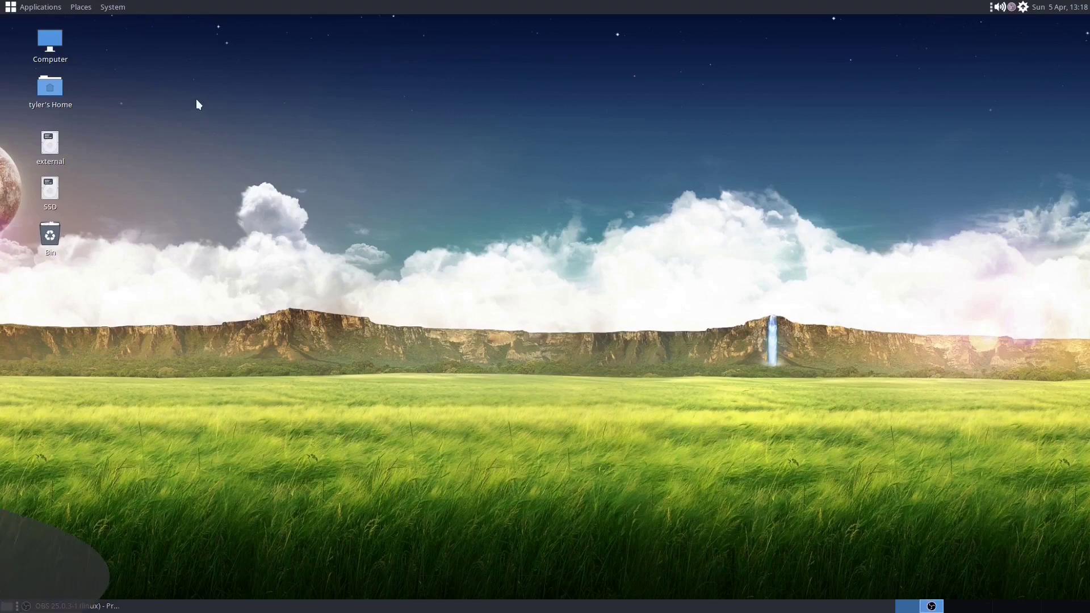
Launch Appearance Preferences via 'ap' and open then close its Customise dialog.
key("ctrl+space")
type("ap")
key("Return")
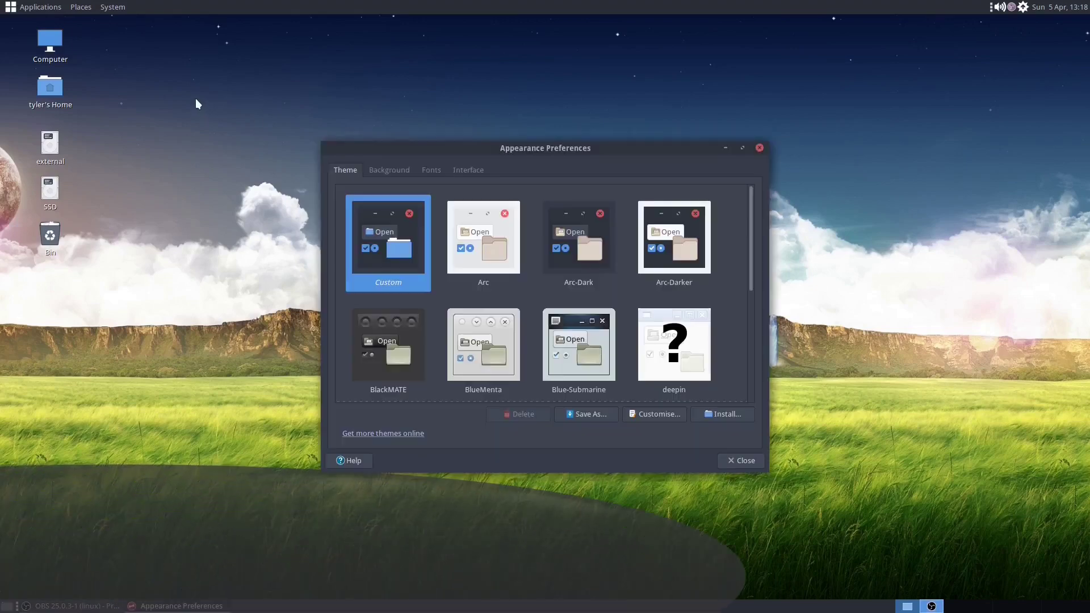
left_click(652, 414)
left_click(596, 441)
On an empty workspace, open the Home folder and show About Caja and About MATE.
key("ctrl+alt+Right")
double_click(48, 91)
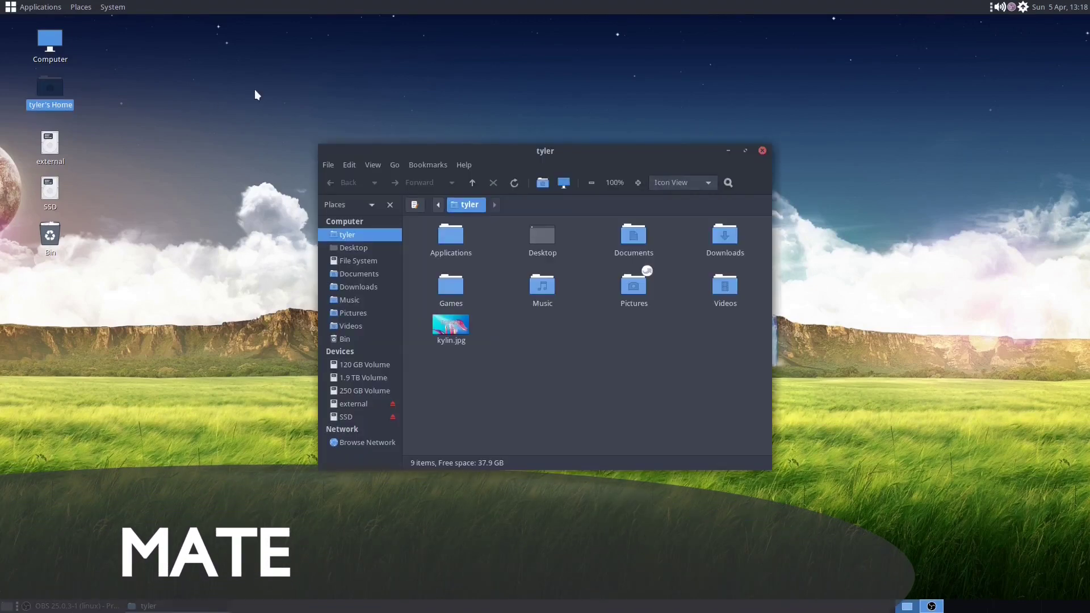
left_click(464, 165)
left_click(472, 193)
left_click(111, 7)
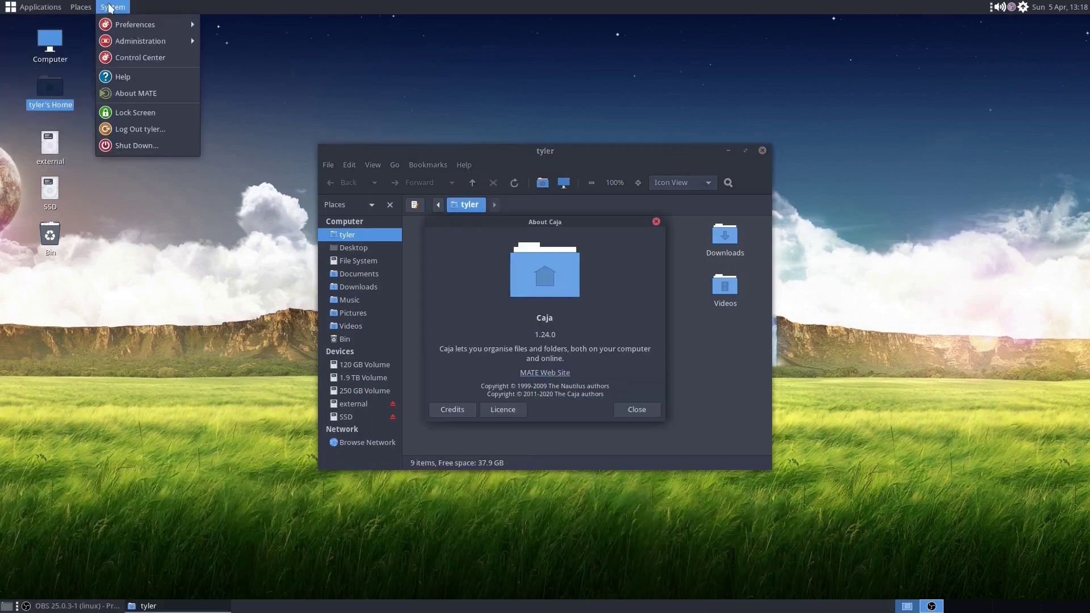
left_click(137, 93)
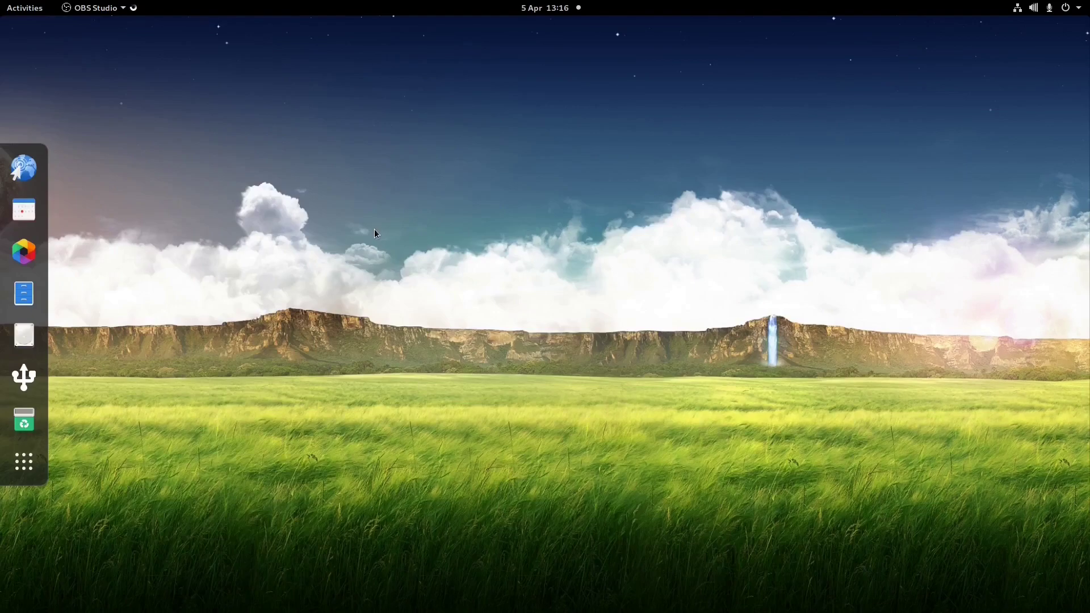
Launch Add/Remove Software (pamac) from the applications grid and search for 'dash to dock'.
key("super")
left_click(23, 461)
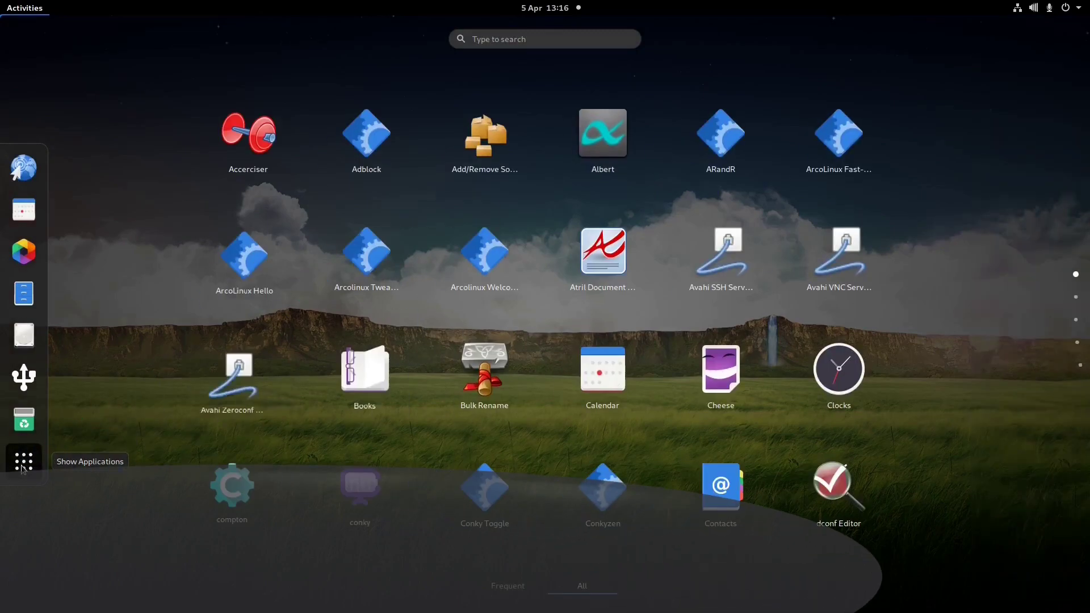
scroll(402, 290, "down", 2)
scroll(402, 289, "down", 1)
scroll(401, 291, "up", 3)
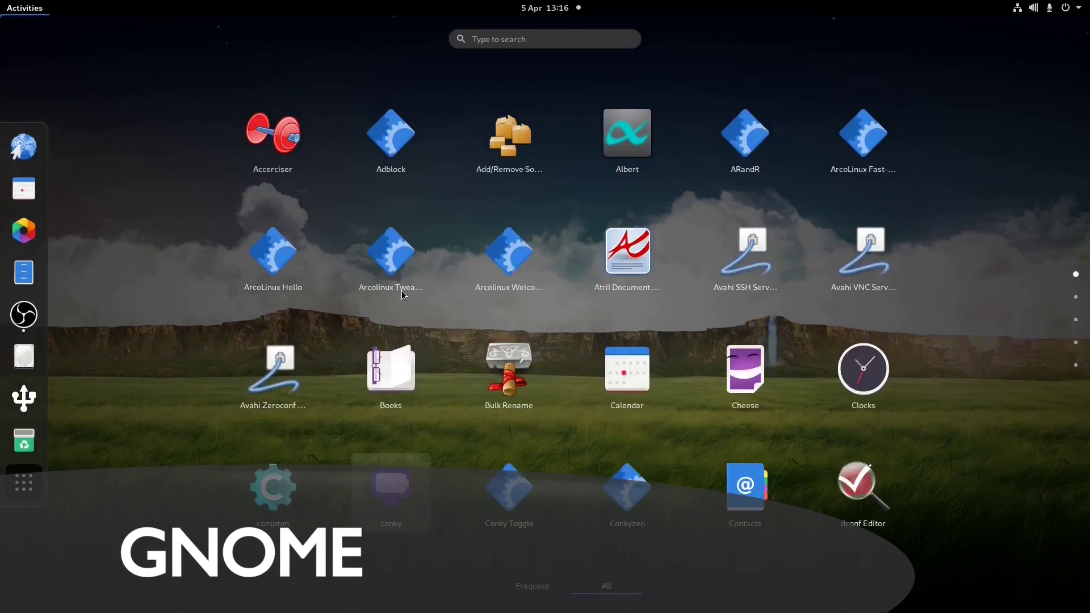
type("pamac")
key("Return")
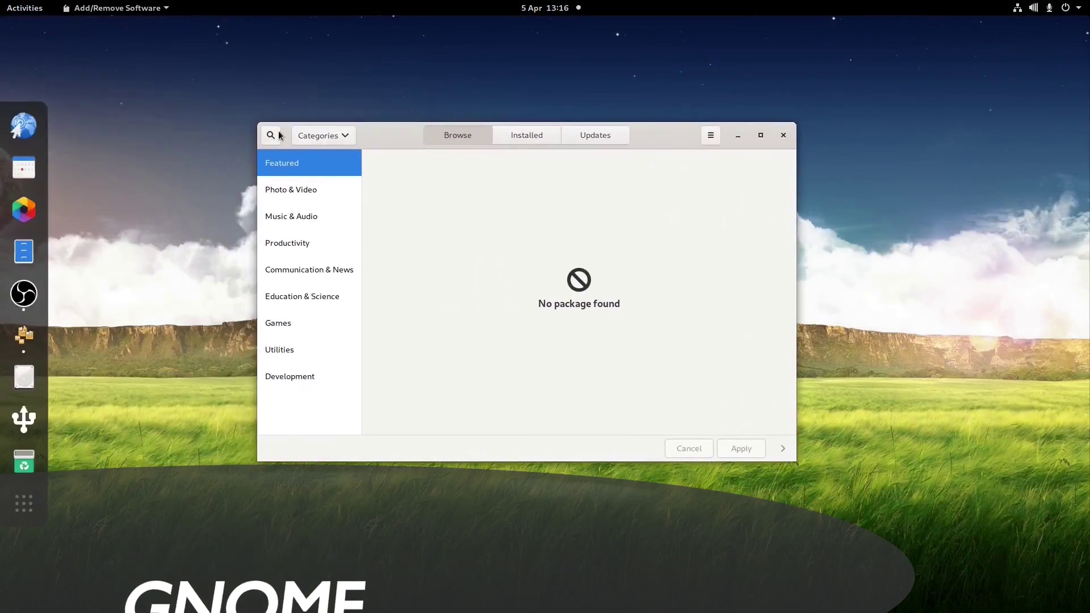
left_click(270, 135)
type("dash to dock")
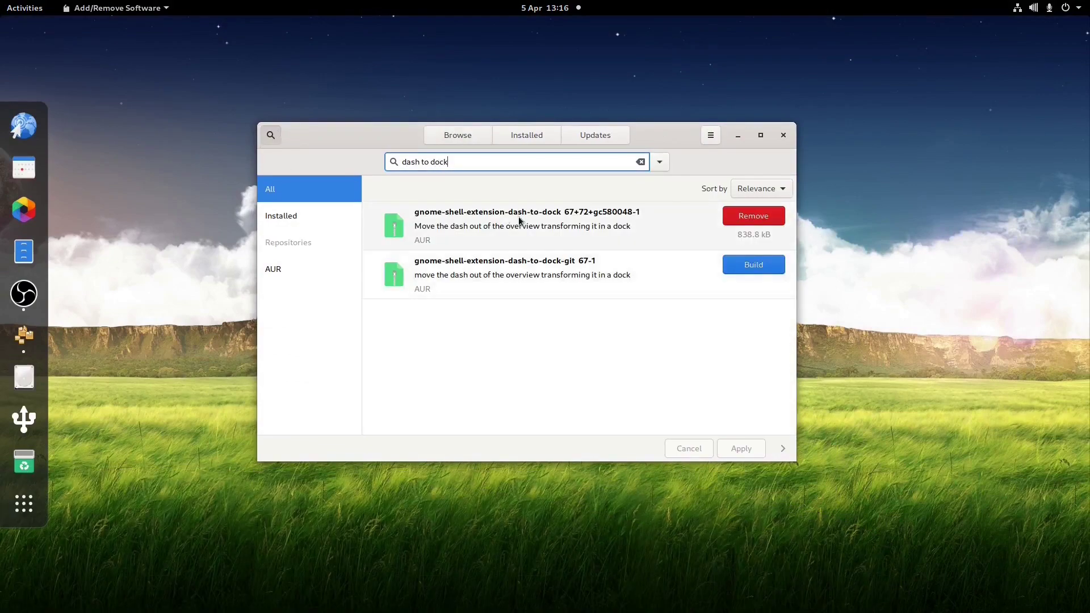
Check in Tweaks' Extensions list that Dash to Dock is enabled, then close the package manager.
key("super")
type("tweaks")
key("Return")
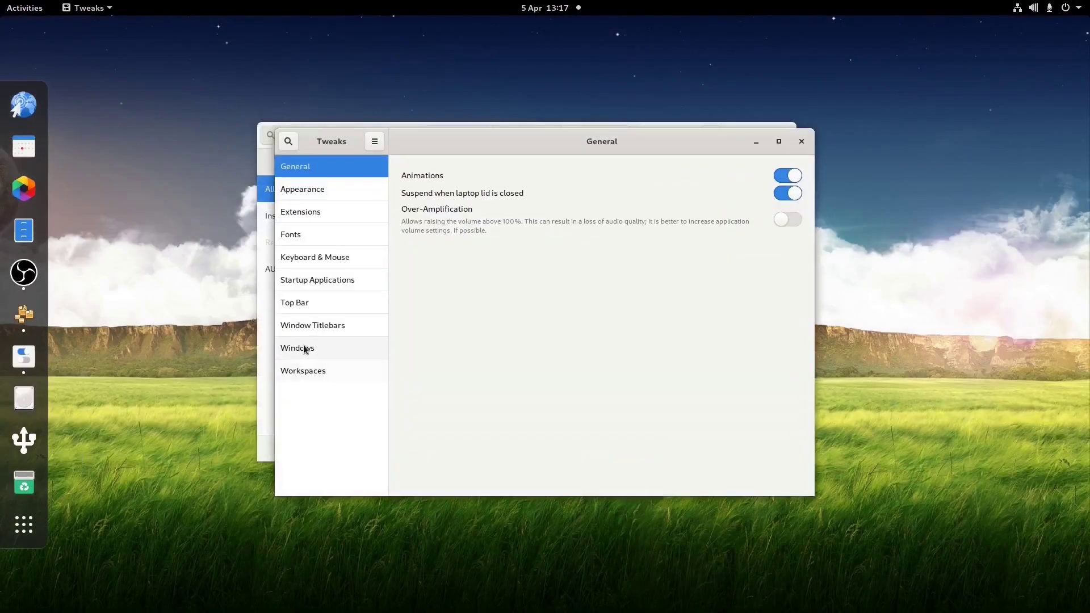
left_click(306, 212)
scroll(755, 284, "down", 5)
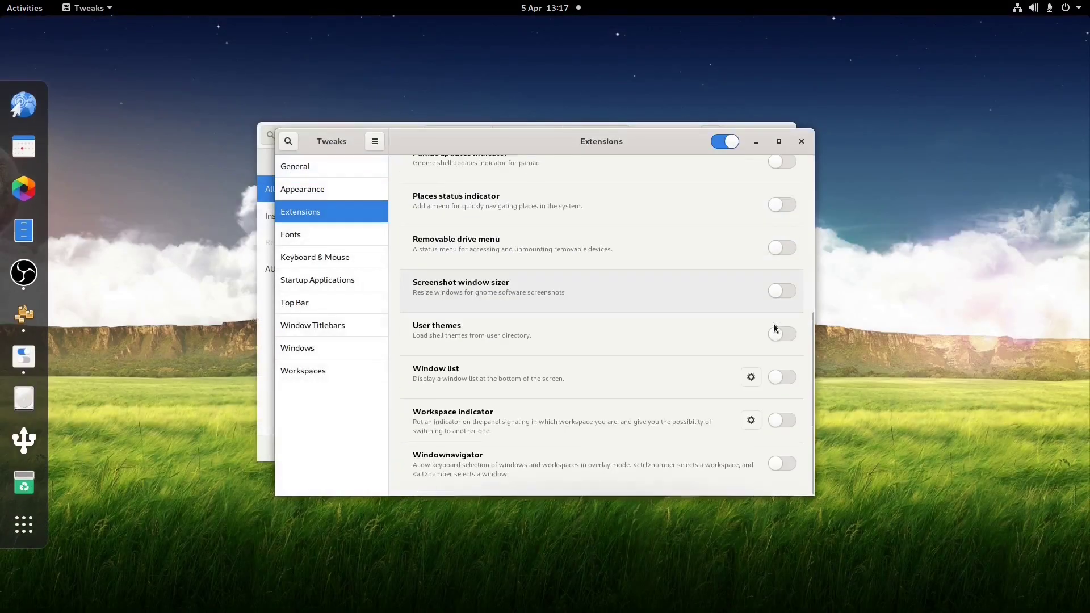
left_click(784, 135)
Search 'about' in Activities and open the Settings About page showing hardware details.
key("super")
type("about")
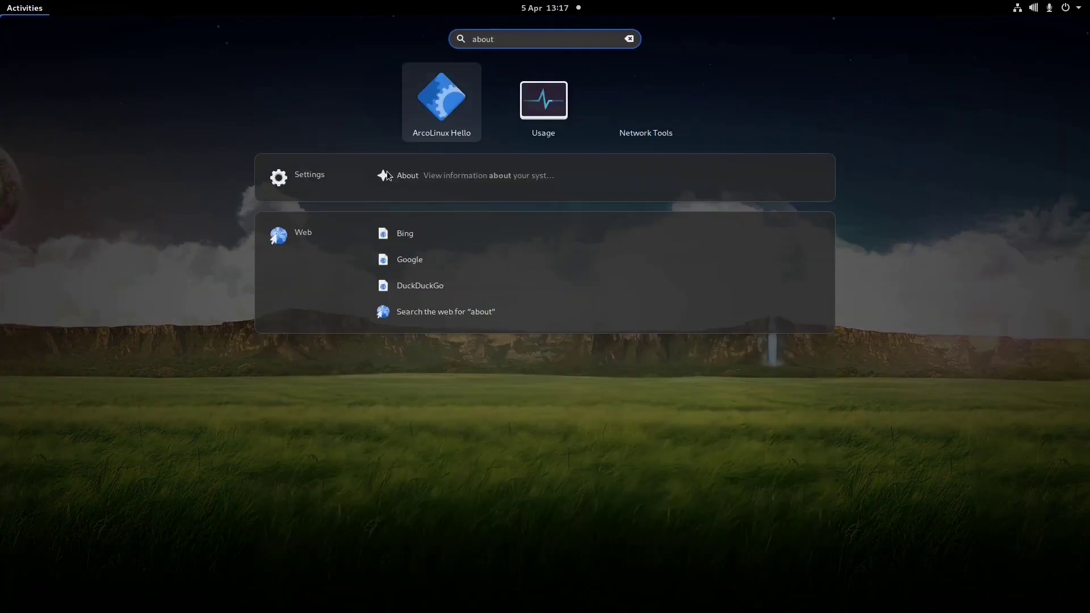
key("Return")
scroll(801, 245, "down", 2)
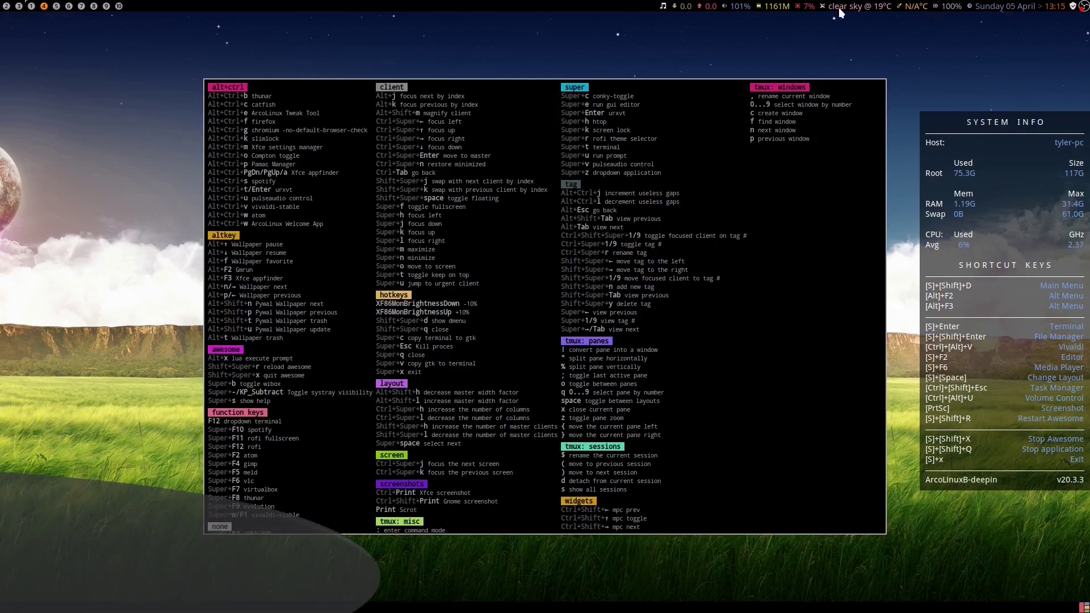
Dismiss the hotkeys overview, go to tag 1 and switch the terminals to another tiling layout.
key("Escape")
key("super+1")
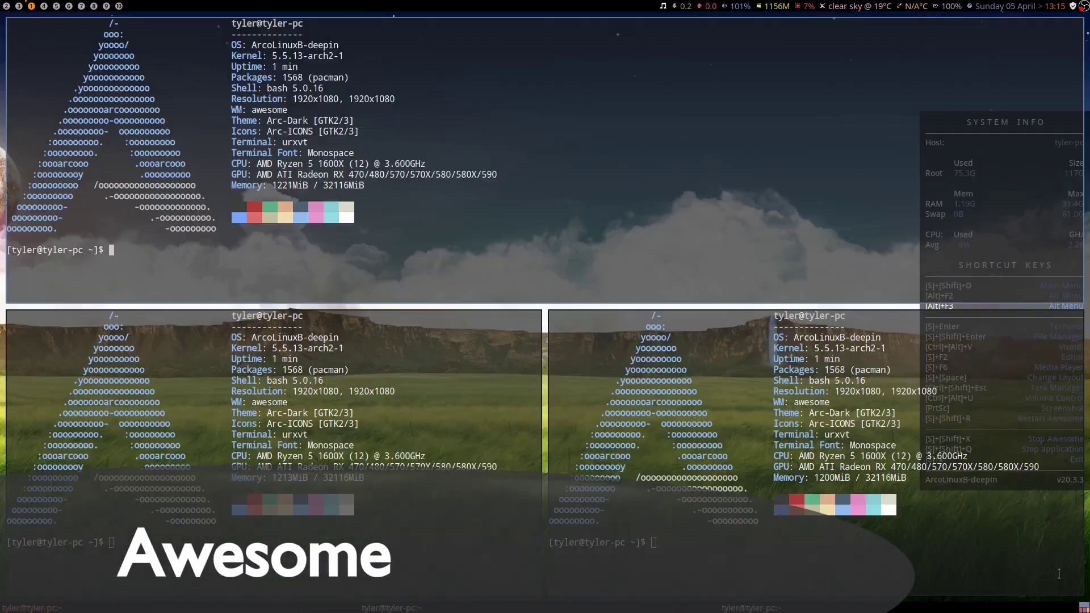
key("super+space")
key("super+space")
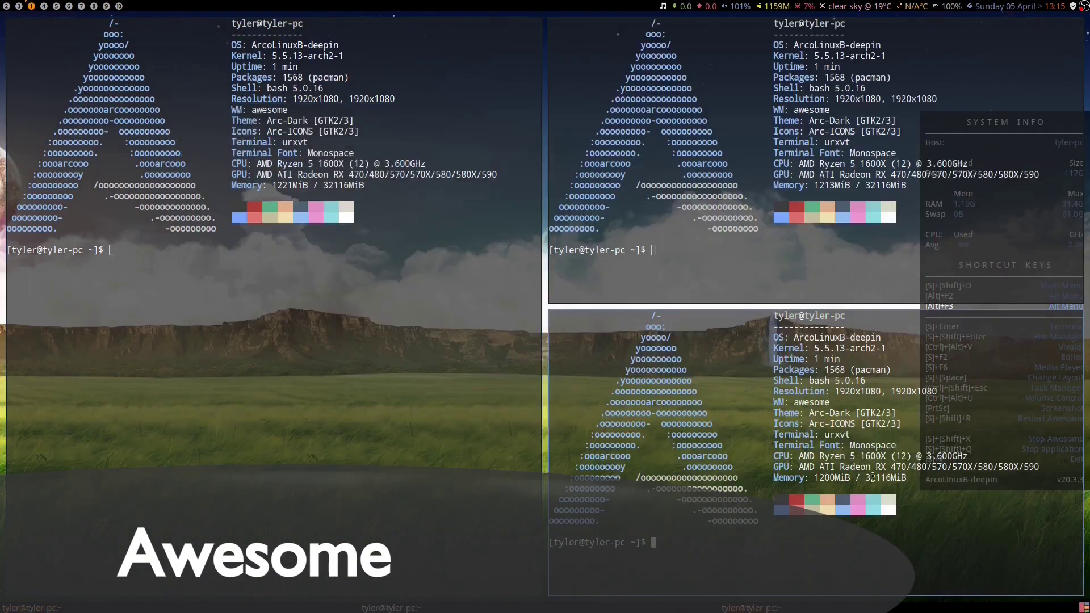
Close two terminals with exit and run htop in the remaining one.
type("exit")
key("Return")
type("exit")
key("Return")
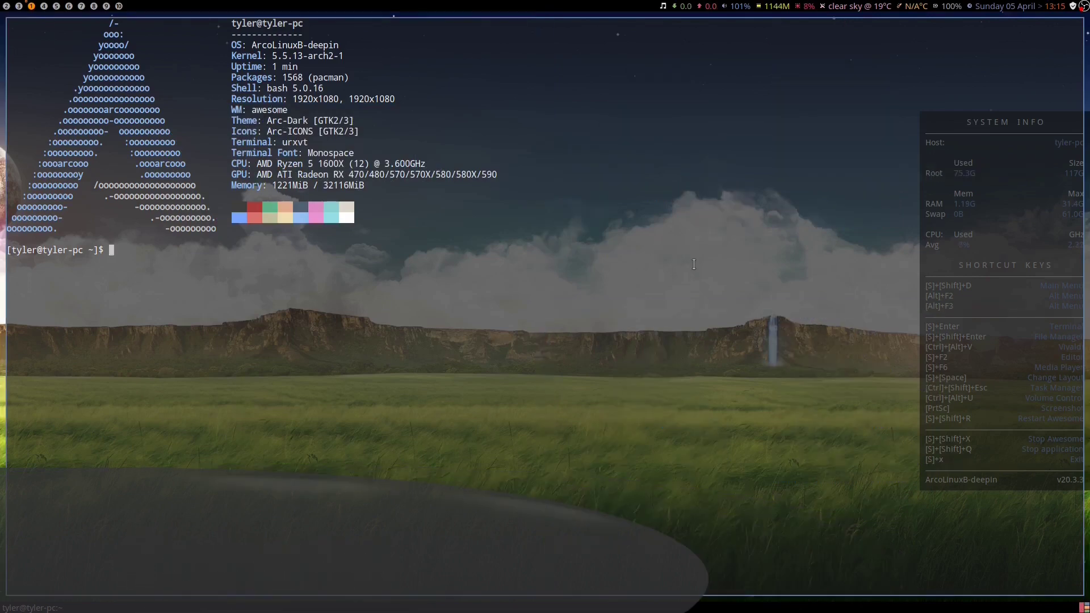
type("htop")
key("Return")
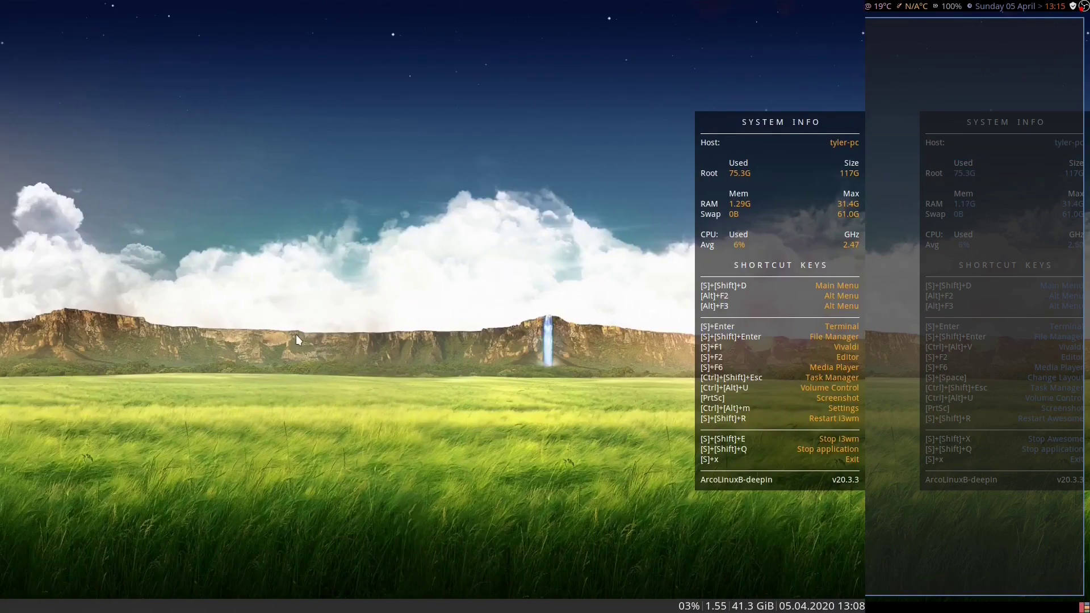
Open a new terminal in i3 and close the lower one.
key("super+d")
type("p")
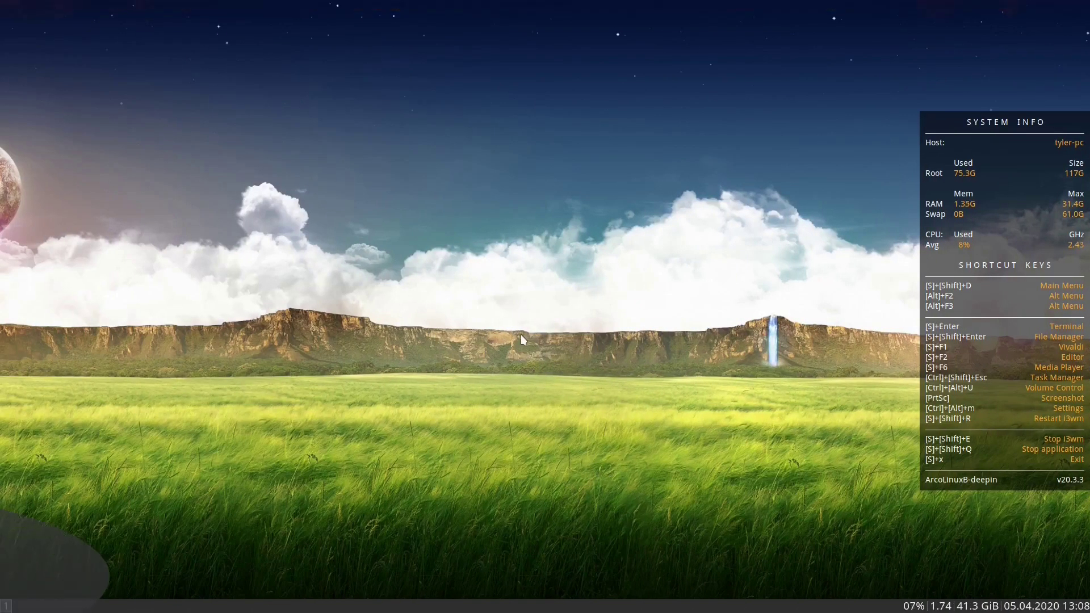
key("super+Return")
key("super+Return")
key("super+shift+q")
key("super+shift+q")
key("super+shift+q")
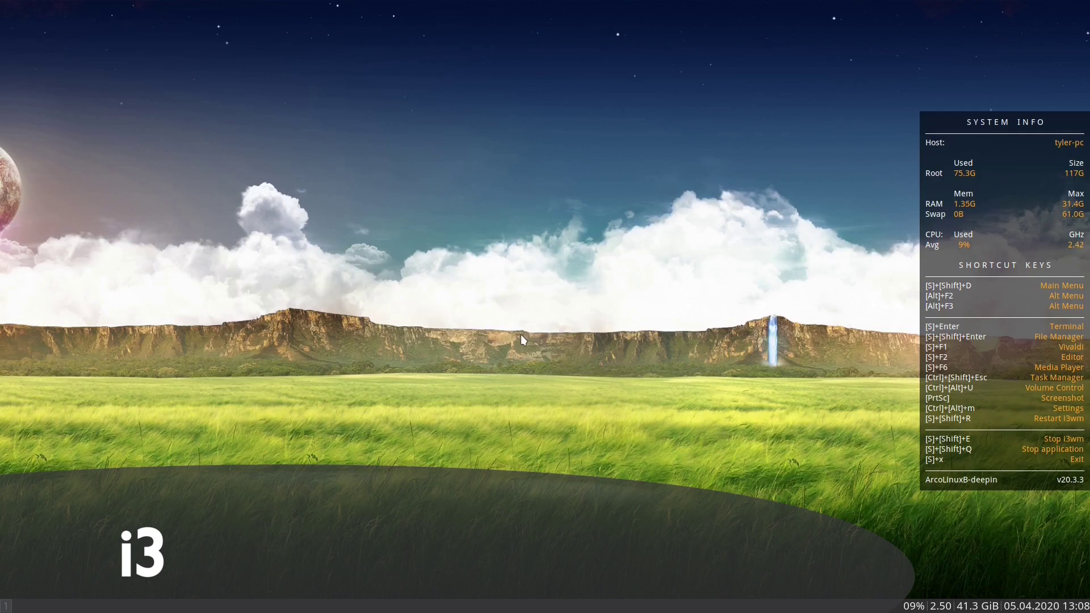
On workspace 3, launch Google Chrome via dmenu and open two terminals beside it.
key("super+3")
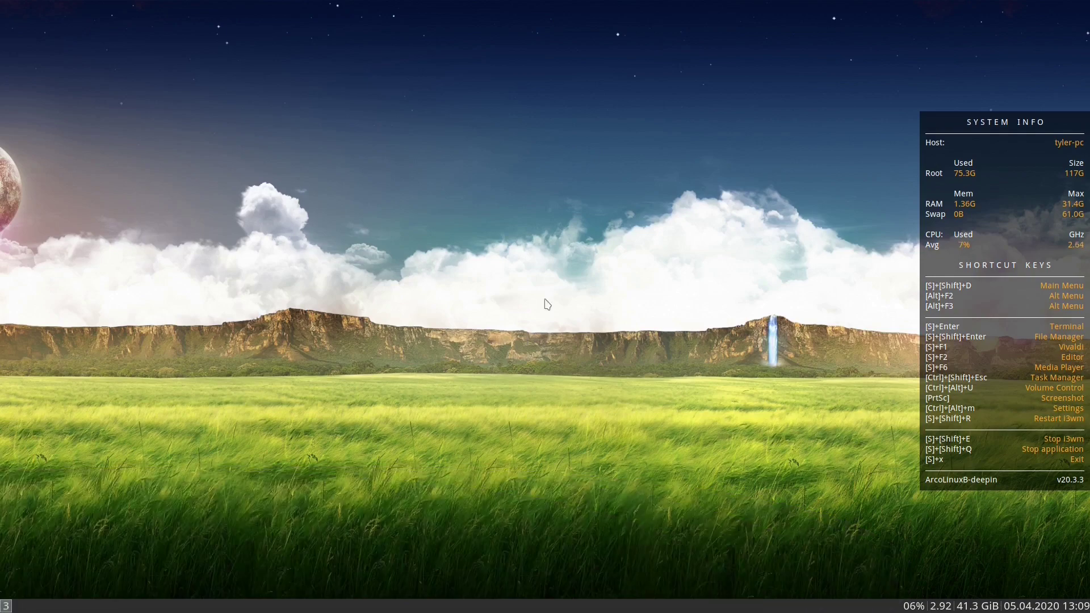
key("super+shift+d")
type("google")
key("Return")
key("super+Return")
key("super+Return")
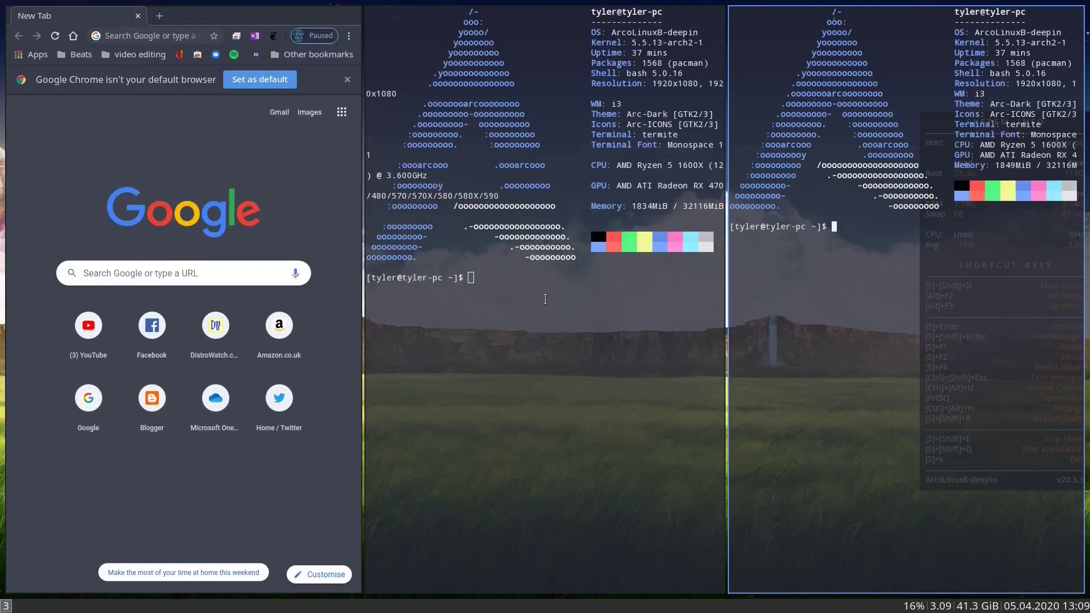
key("super+Return")
Focus Chrome and move it into the right-hand column.
key("super+Left")
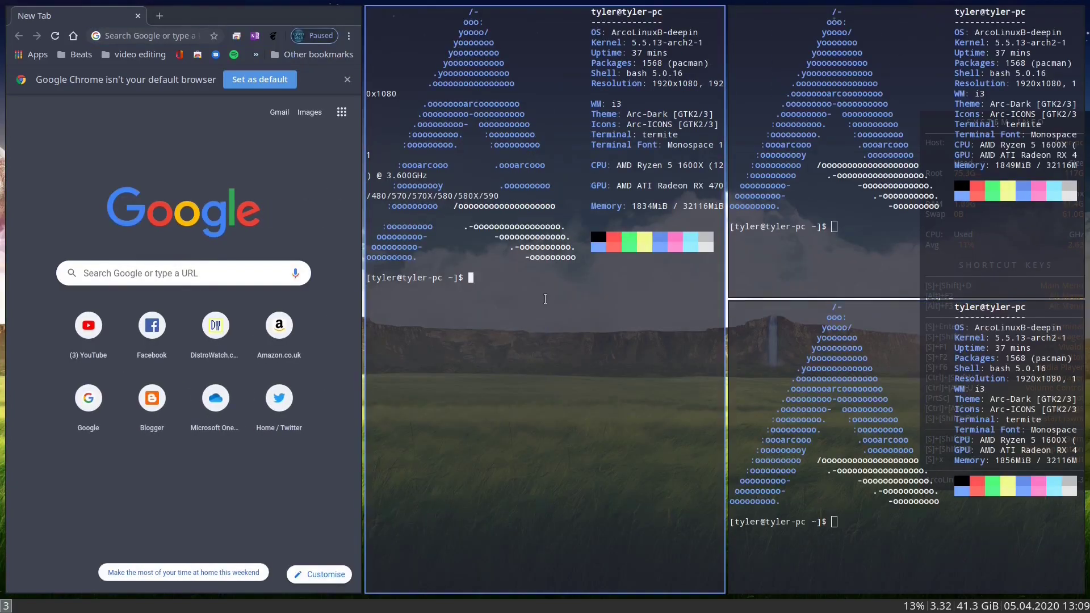
key("super+Left")
key("super+shift+Right")
key("super+shift+Left")
key("super+shift+Right")
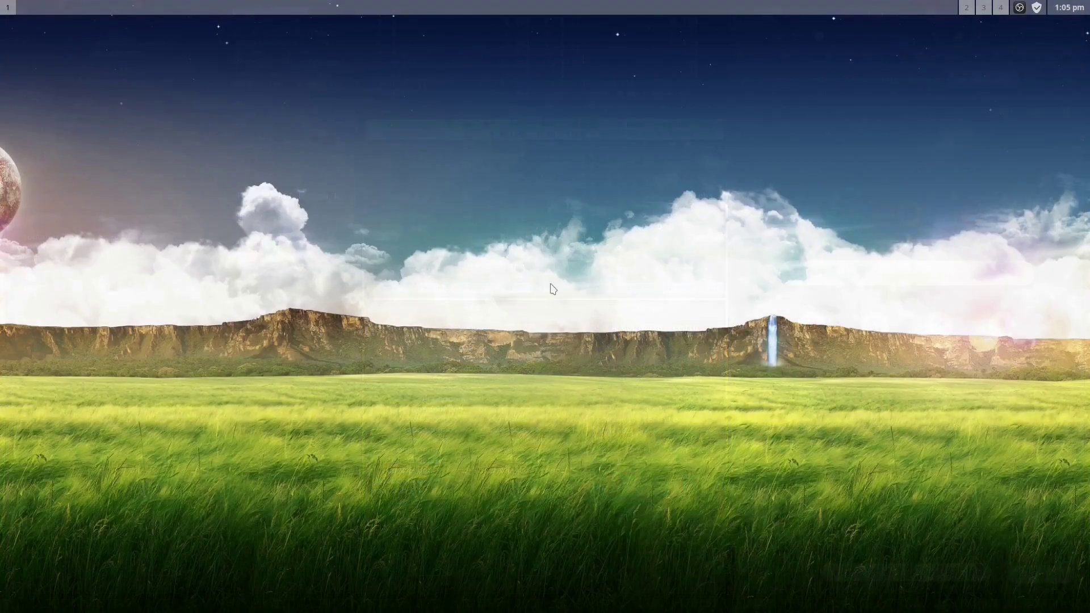
Launch a terminal from the Openbox desktop menu and snap it to the left half.
right_click(215, 29)
mouse_move(267, 110)
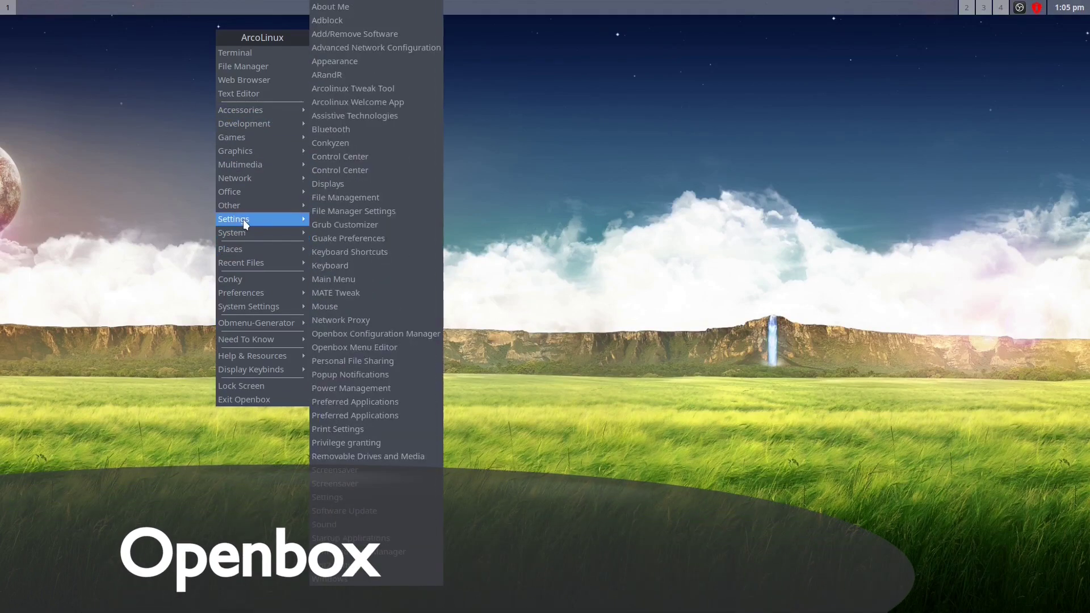
left_click(373, 343)
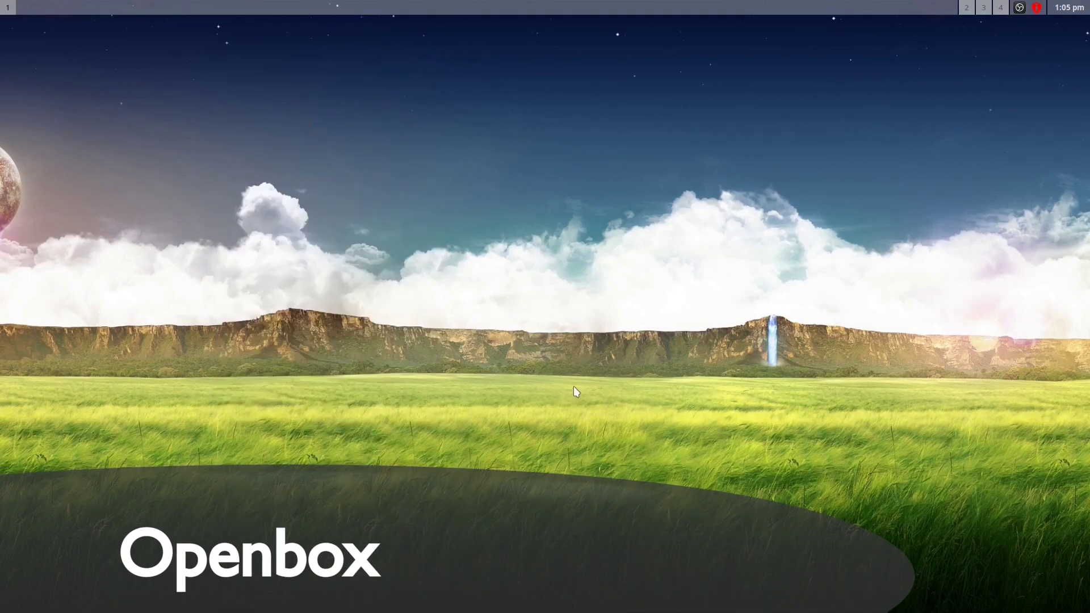
left_click_drag(564, 248, 503, 190)
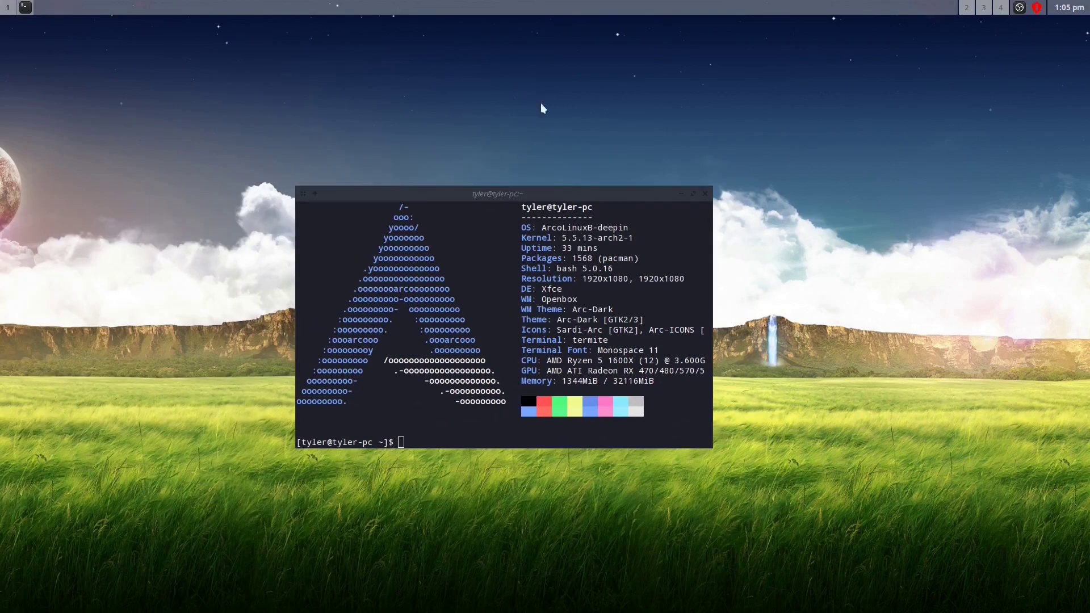
key("super+Left")
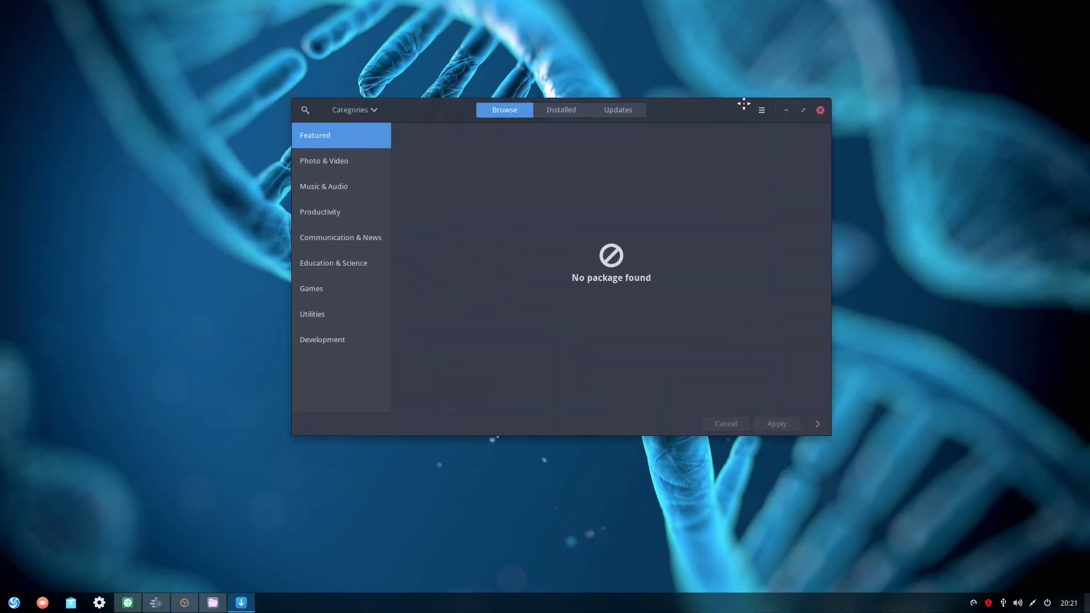
List Pamac's pending updates, cancel the upgrade at the password prompt, and close Pamac.
left_click(630, 109)
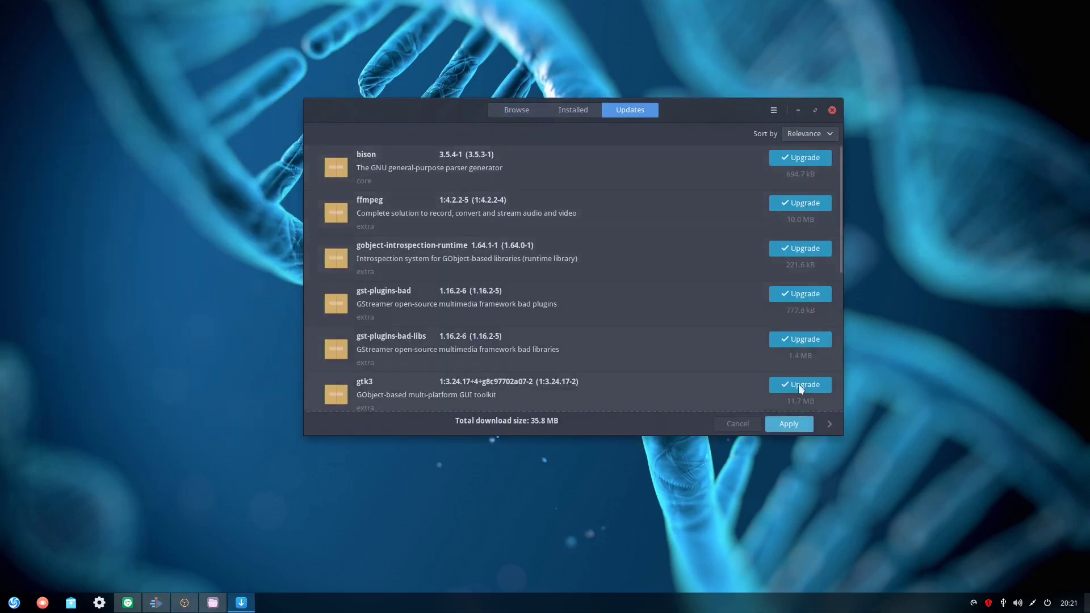
left_click(785, 424)
left_click(483, 341)
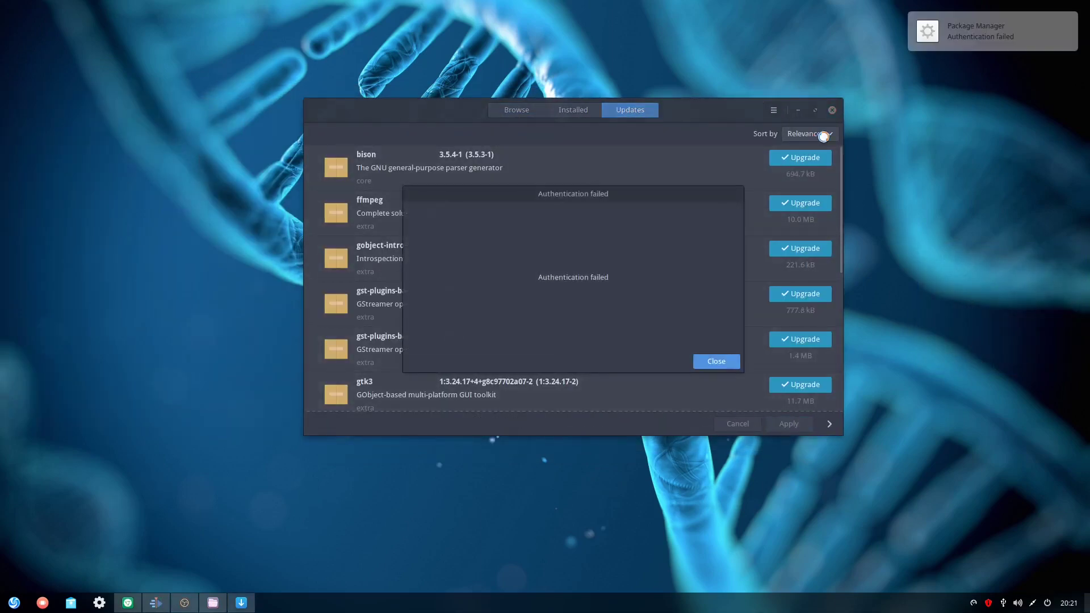
left_click(714, 362)
left_click(832, 111)
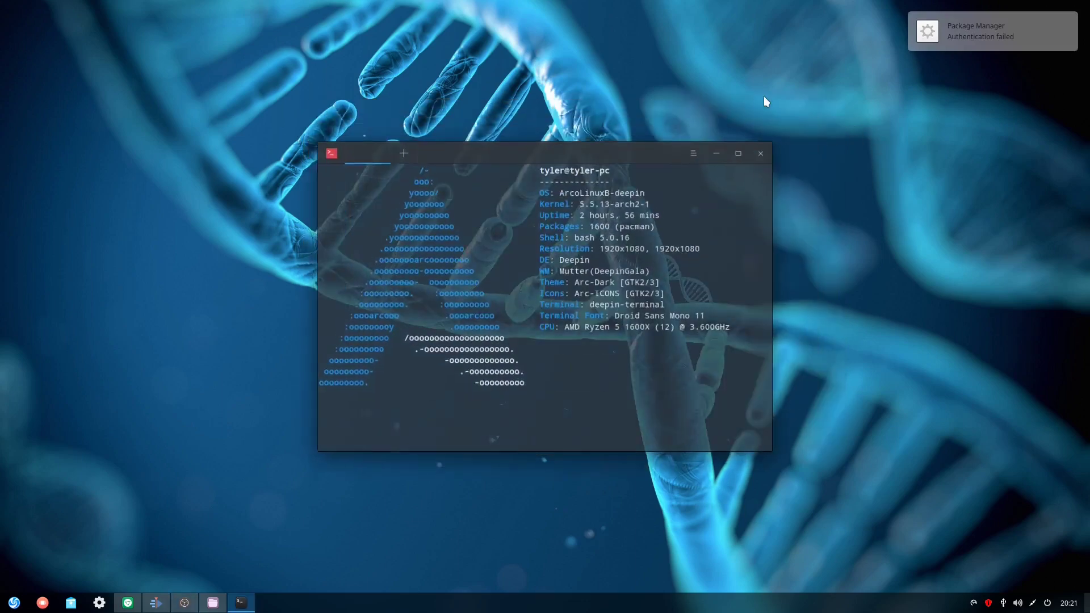
Run sudo pacman -Syu and answer y to install the 12 pending updates.
type("sudo pacman -Syu")
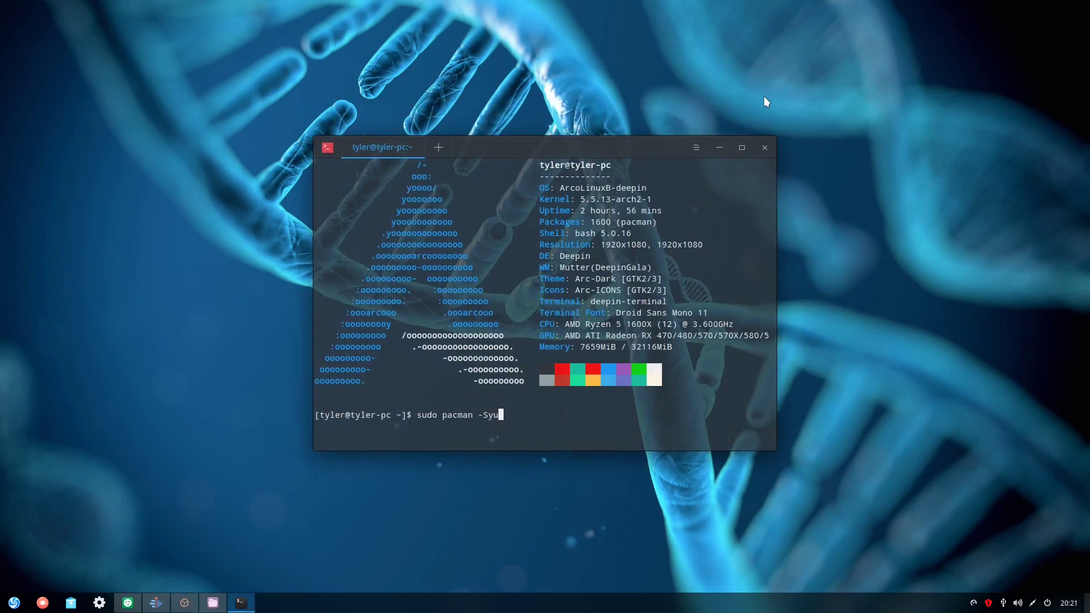
key("Return")
key("Return")
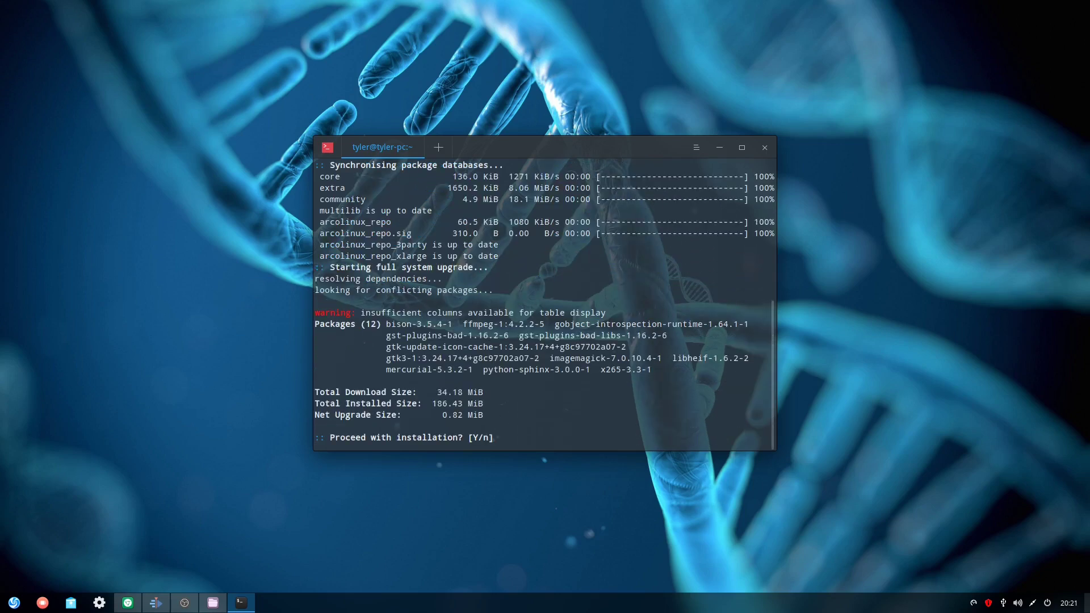
type("y")
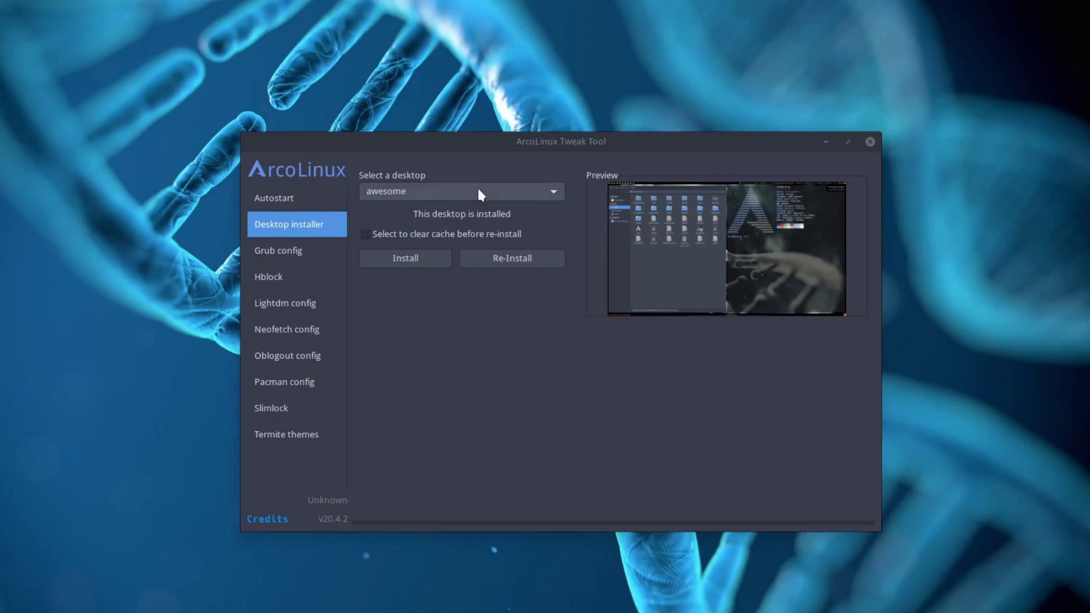
Select bspwm in the Desktop installer's dropdown and start its installation.
left_click(480, 193)
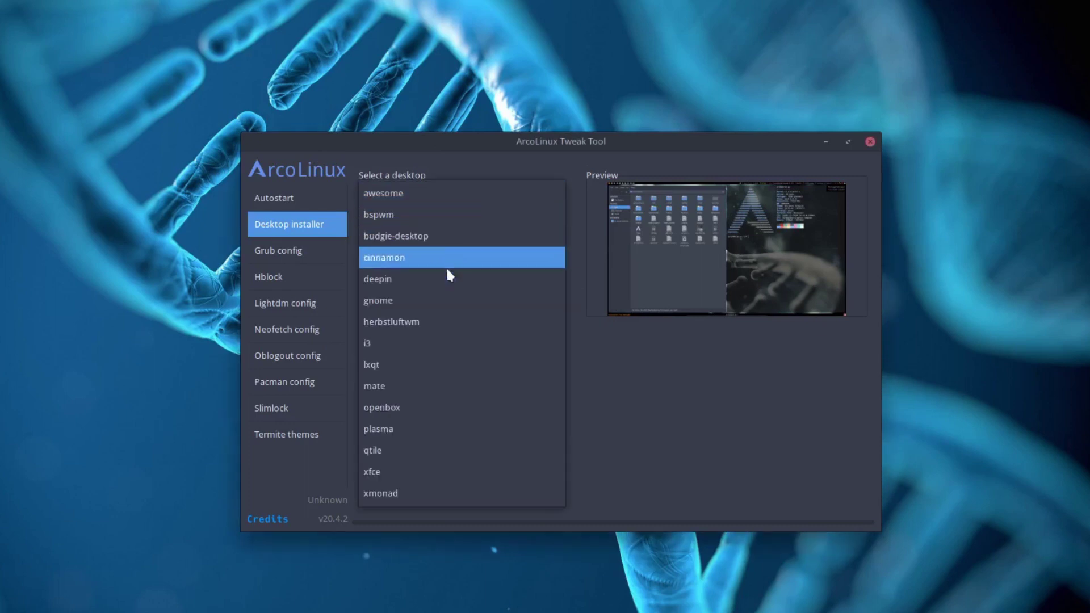
left_click(407, 218)
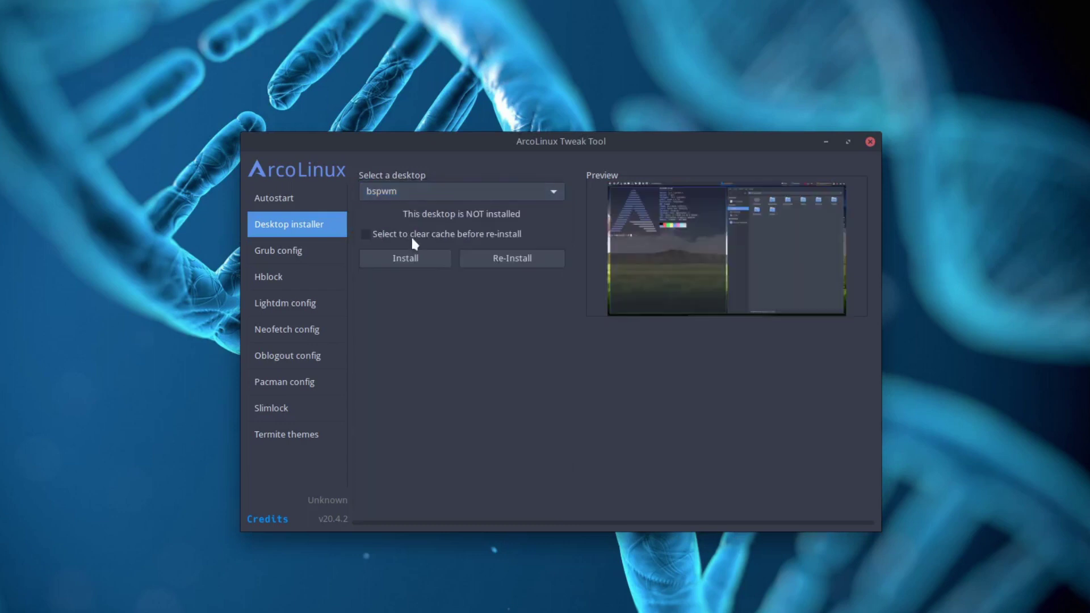
left_click(418, 257)
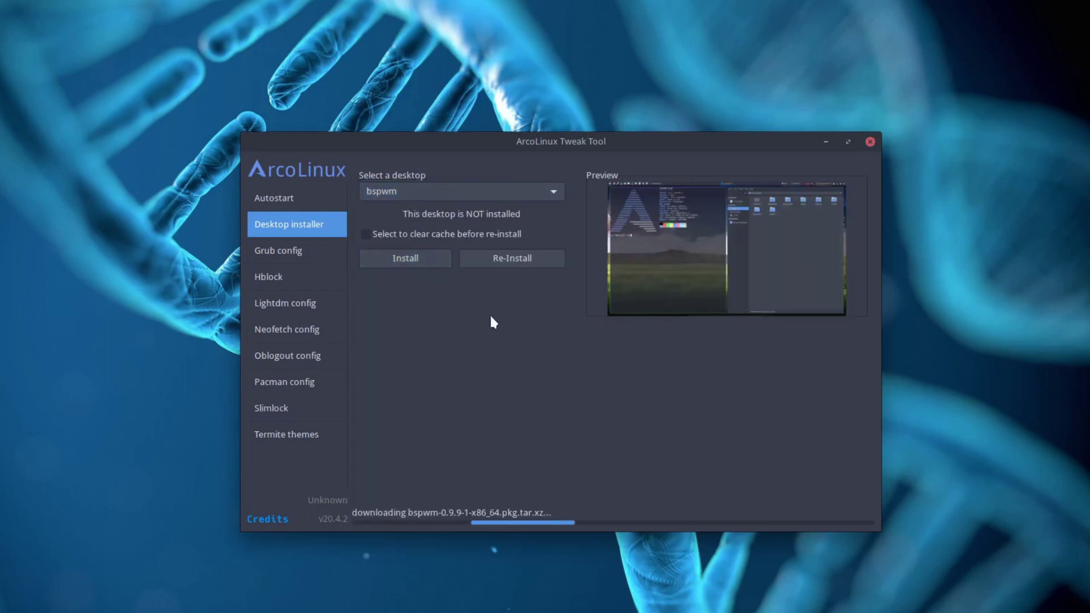